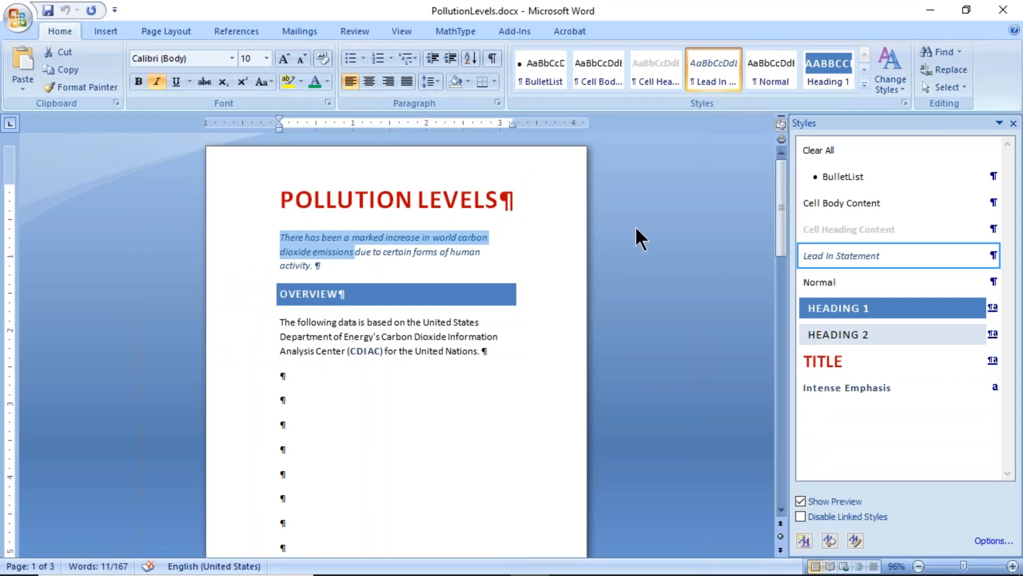
Examine the styles applied throughout PollutionLevels.docx, checking the overview text, CDIAC acronym, emissions table cells and bulleted lists.
{"action": "left_click_drag", "start_coordinate": [334, 337], "coordinate": [379, 351]}
{"action": "left_click", "coordinate": [378, 351]}
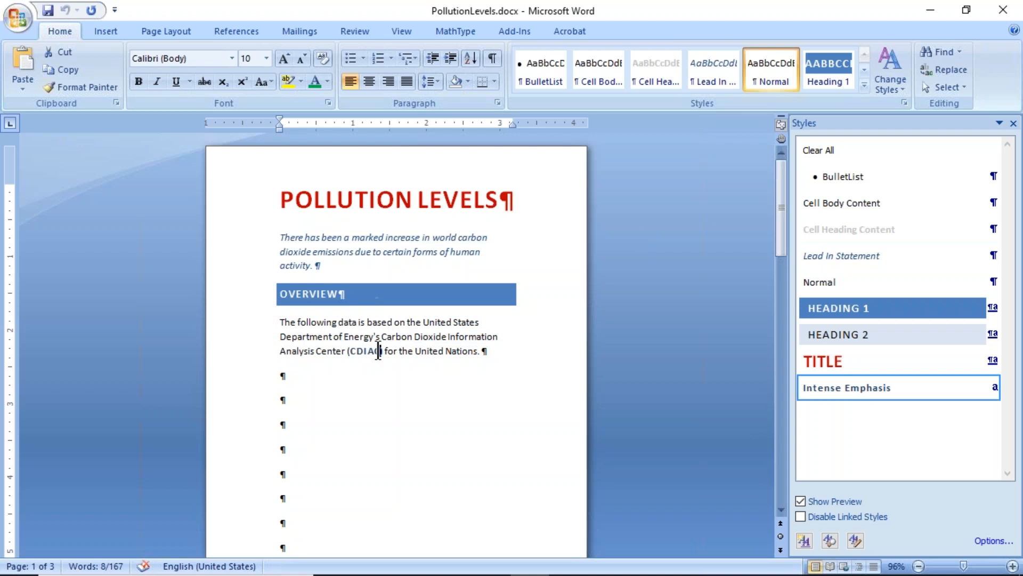
{"action": "scroll", "coordinate": [380, 351], "scroll_direction": "down", "scroll_amount": 4}
{"action": "scroll", "coordinate": [381, 350], "scroll_direction": "down", "scroll_amount": 8}
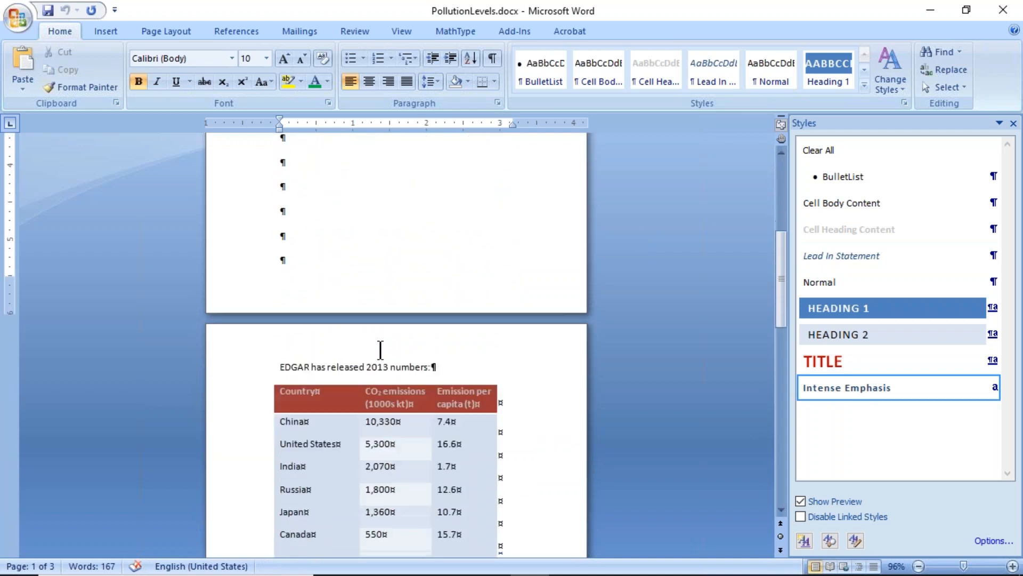
{"action": "scroll", "coordinate": [380, 350], "scroll_direction": "down", "scroll_amount": 7}
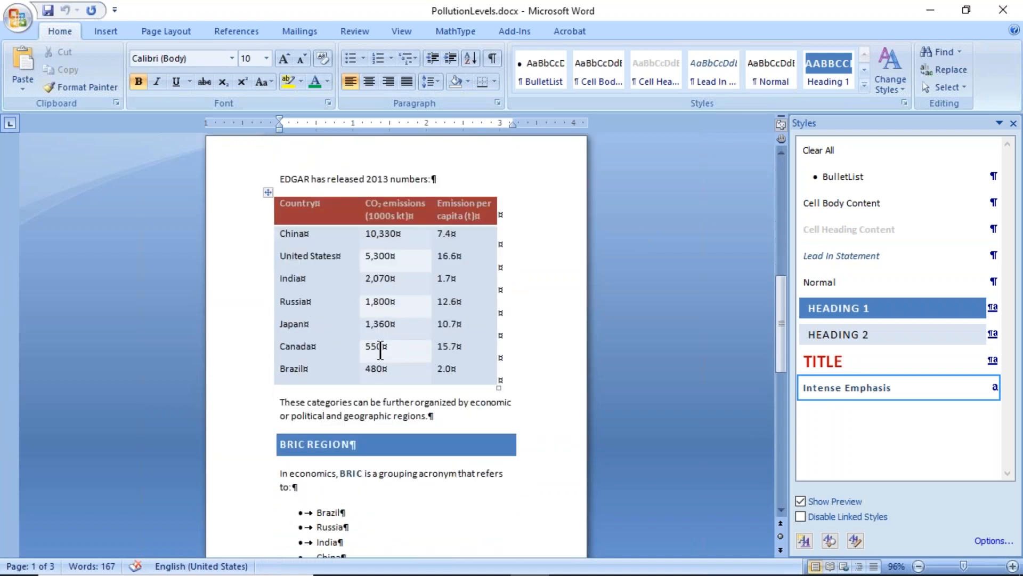
{"action": "left_click", "coordinate": [312, 181]}
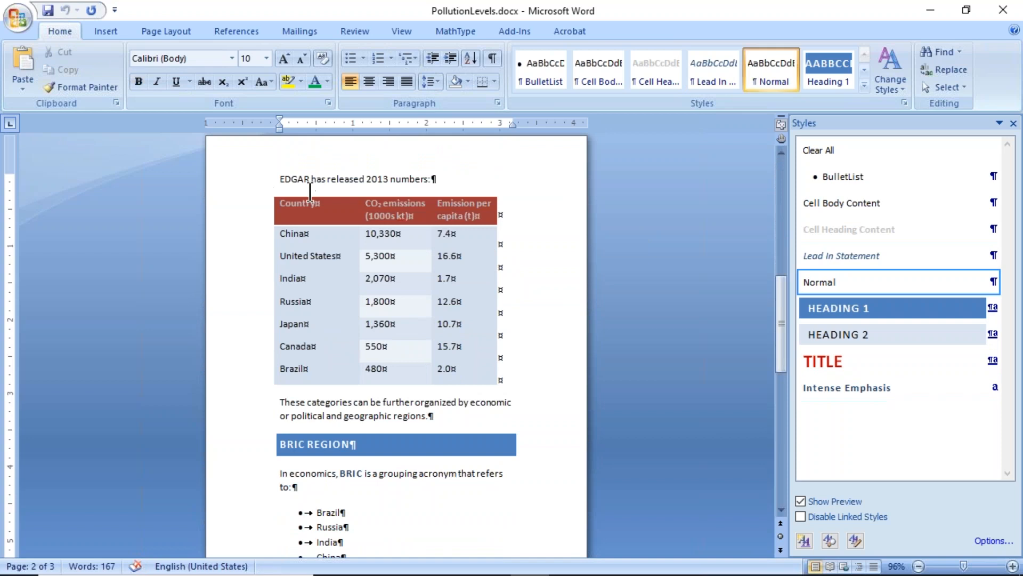
{"action": "left_click", "coordinate": [304, 203]}
{"action": "left_click", "coordinate": [323, 256]}
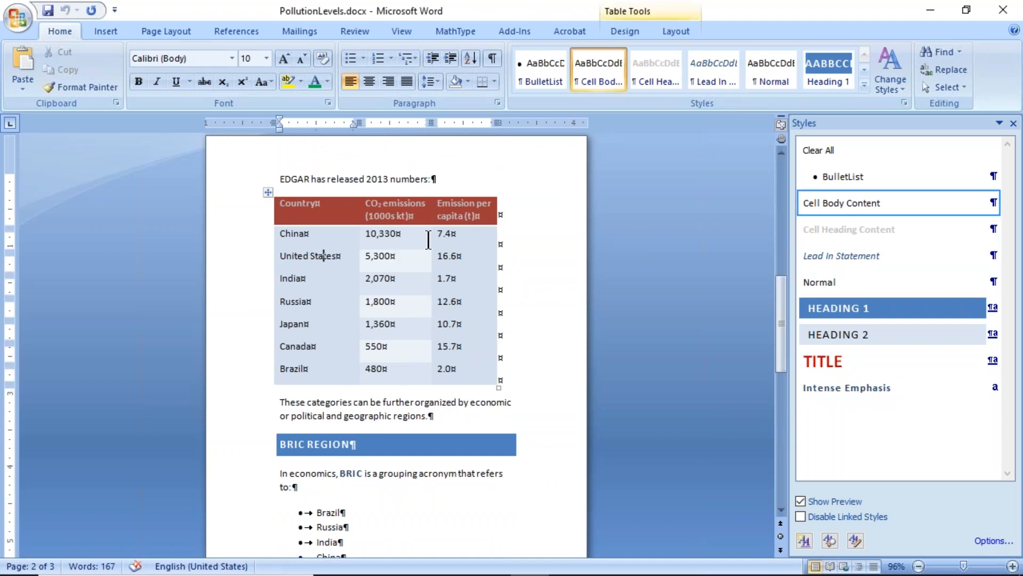
{"action": "scroll", "coordinate": [420, 276], "scroll_direction": "down", "scroll_amount": 7}
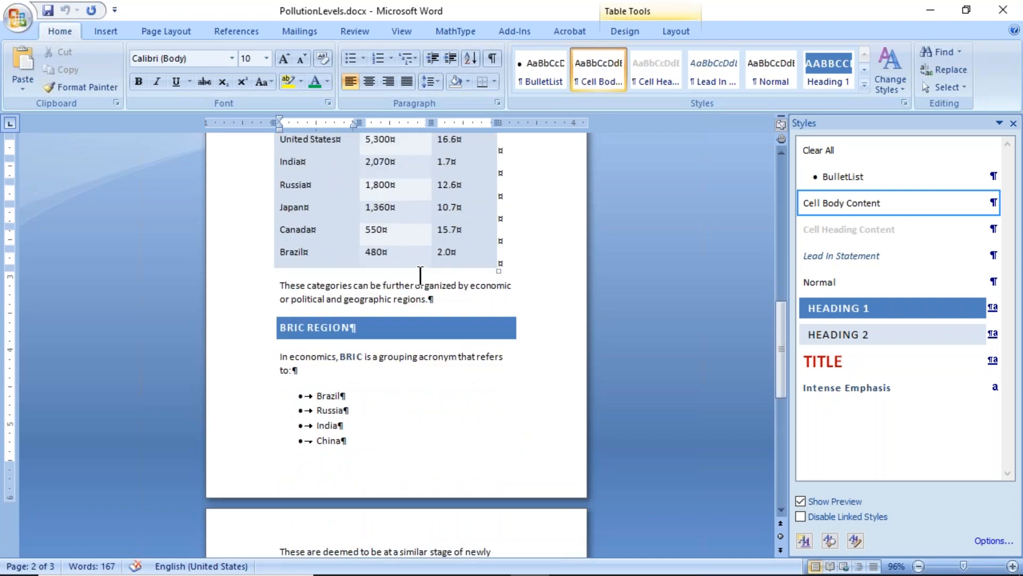
{"action": "left_click_drag", "start_coordinate": [322, 308], "coordinate": [325, 323]}
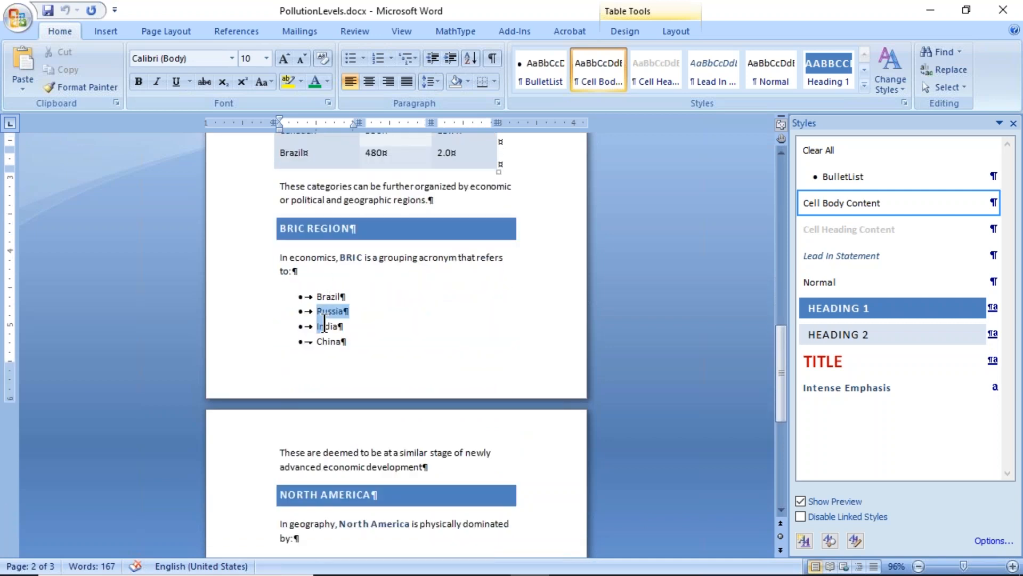
{"action": "left_click", "coordinate": [408, 324]}
{"action": "scroll", "coordinate": [408, 325], "scroll_direction": "down", "scroll_amount": 6}
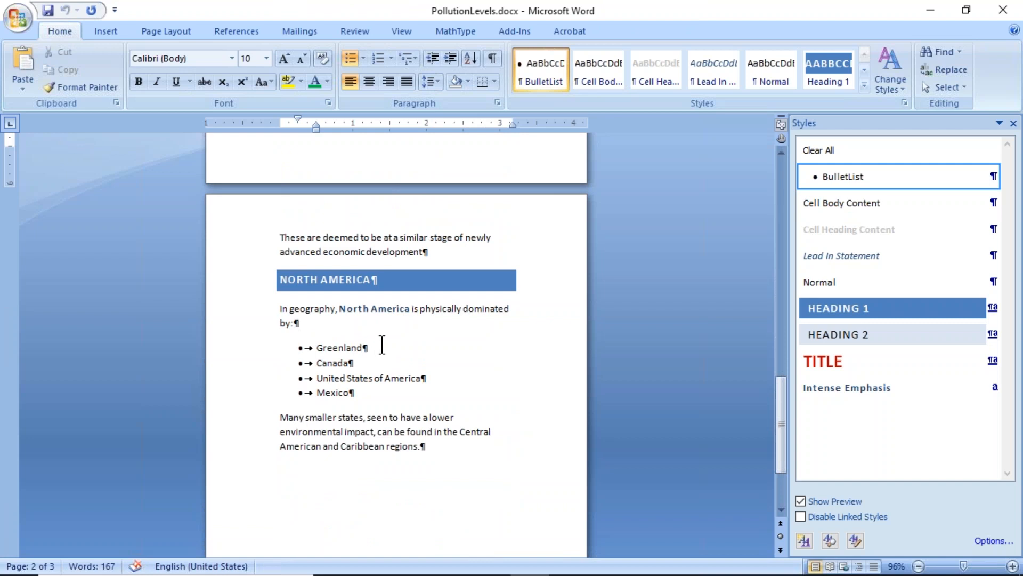
{"action": "scroll", "coordinate": [382, 344], "scroll_direction": "up", "scroll_amount": 9}
{"action": "scroll", "coordinate": [382, 344], "scroll_direction": "up", "scroll_amount": 15}
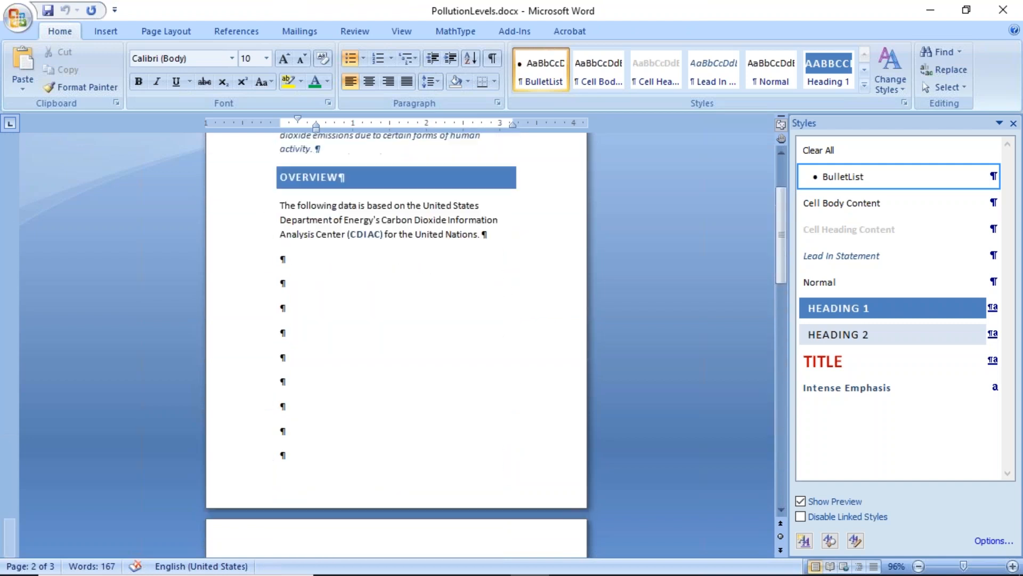
{"action": "scroll", "coordinate": [417, 257], "scroll_direction": "up", "scroll_amount": 1}
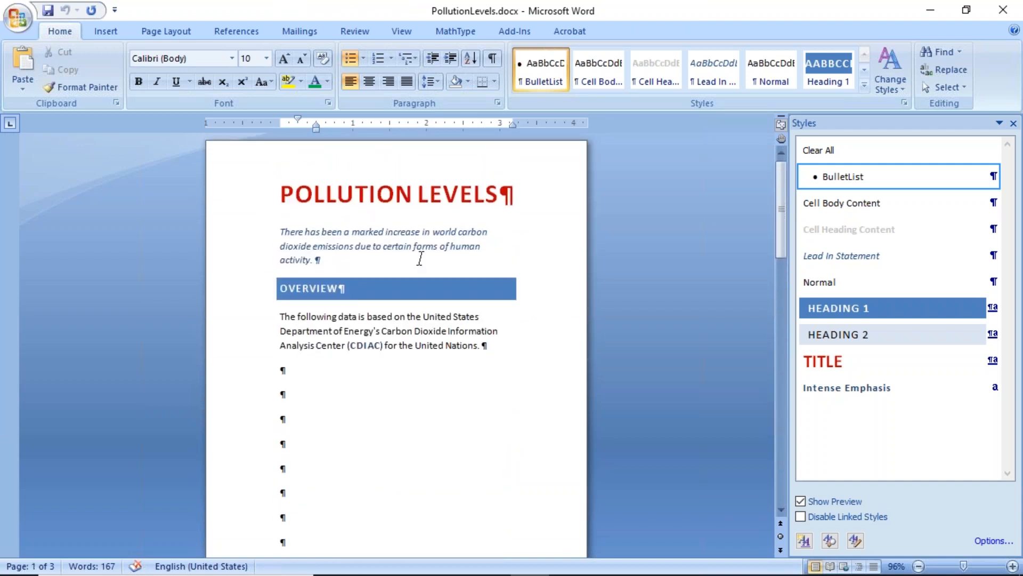
{"action": "left_click", "coordinate": [363, 343]}
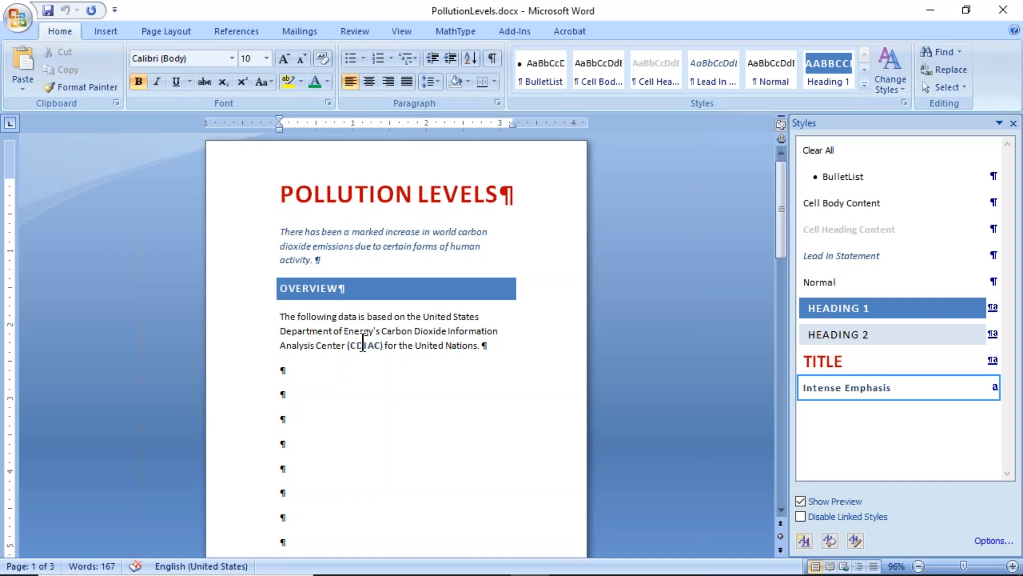
Switch to Adobe FrameMaker, open A-FrameMaker-Source-File.fm from the WordToDITA-Sunday folder and delete all its body content.
{"action": "key", "text": "alt+Tab"}
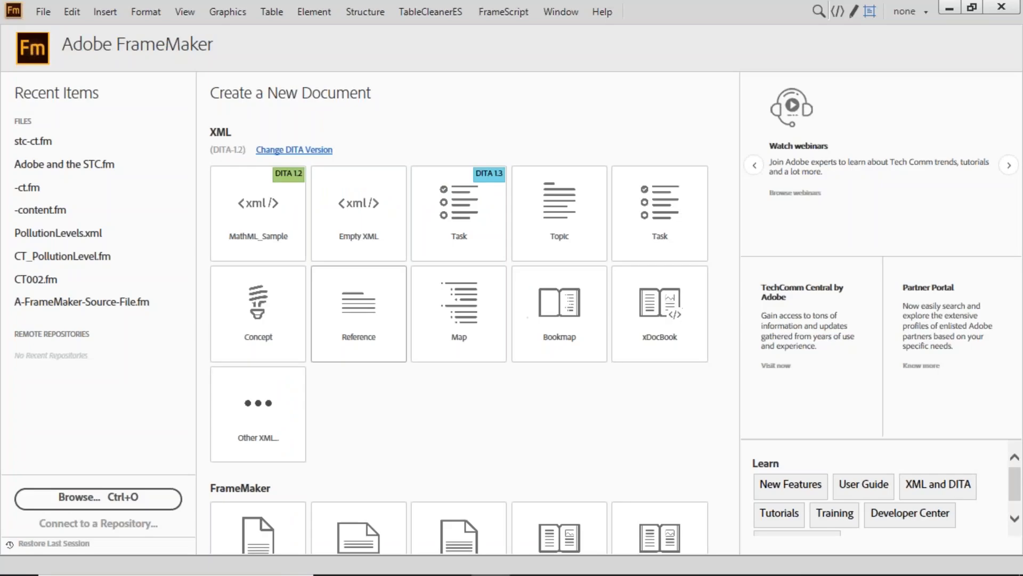
{"action": "left_click", "coordinate": [40, 12]}
{"action": "left_click", "coordinate": [65, 47]}
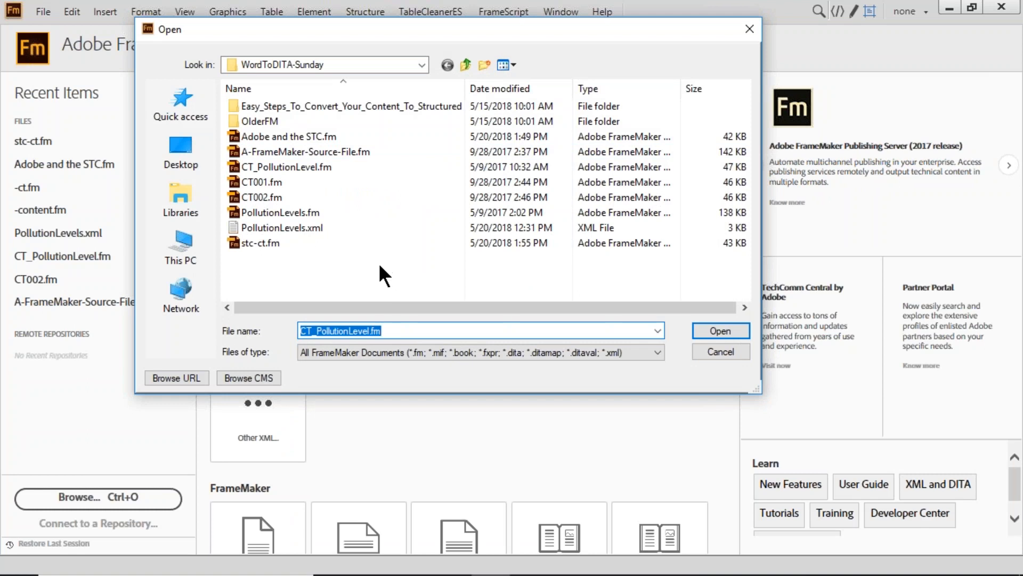
{"action": "double_click", "coordinate": [266, 152]}
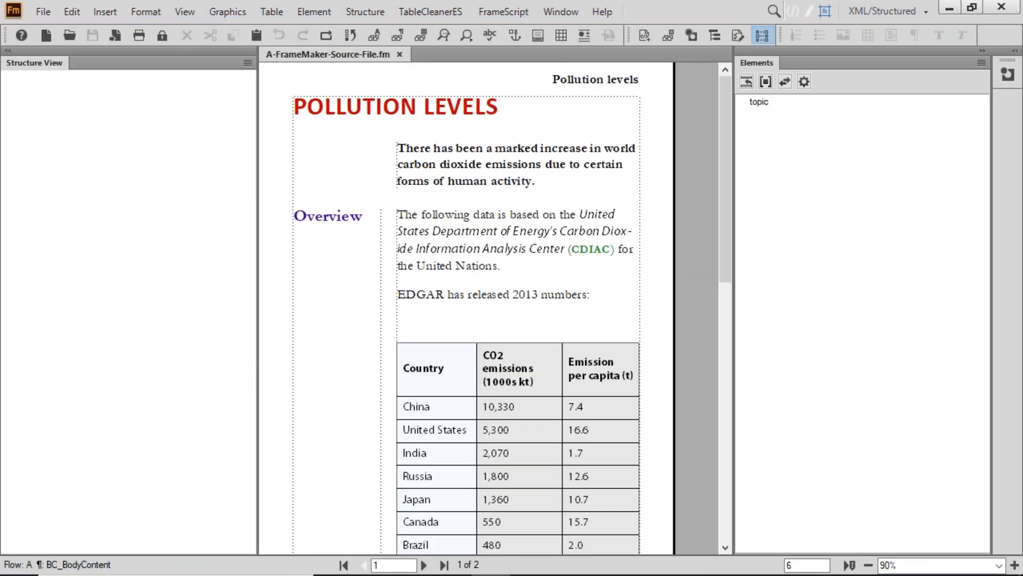
{"action": "key", "text": "ctrl+a"}
{"action": "key", "text": "Delete"}
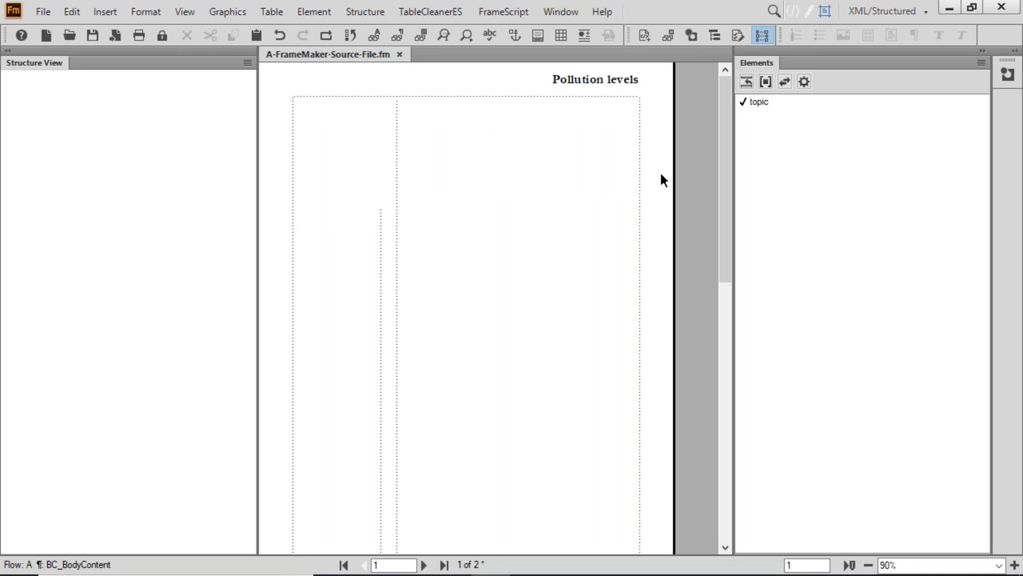
Reset the XML/Structured workspace to its default layout.
{"action": "left_click", "coordinate": [889, 9]}
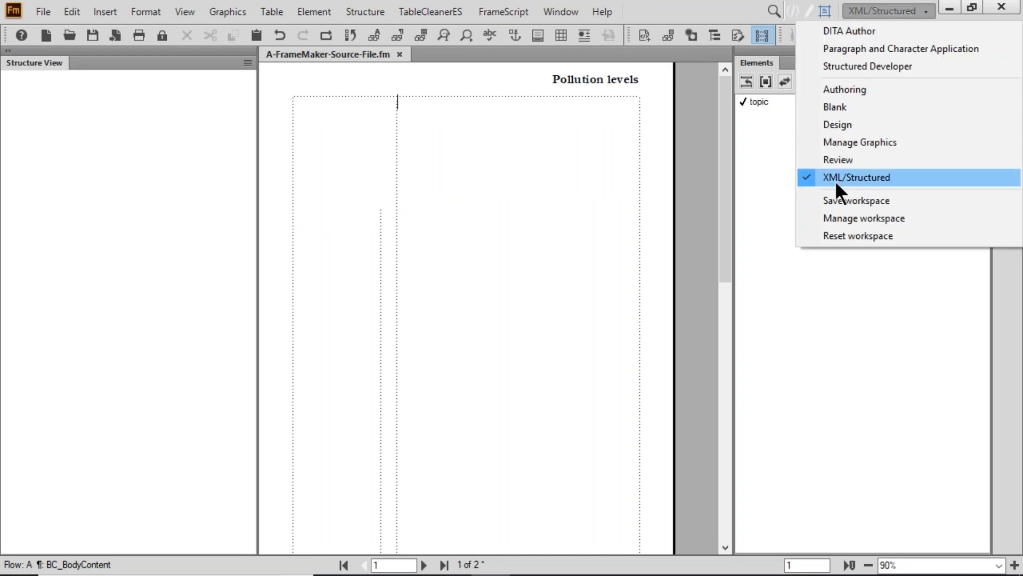
{"action": "left_click", "coordinate": [881, 236]}
{"action": "left_click", "coordinate": [562, 349]}
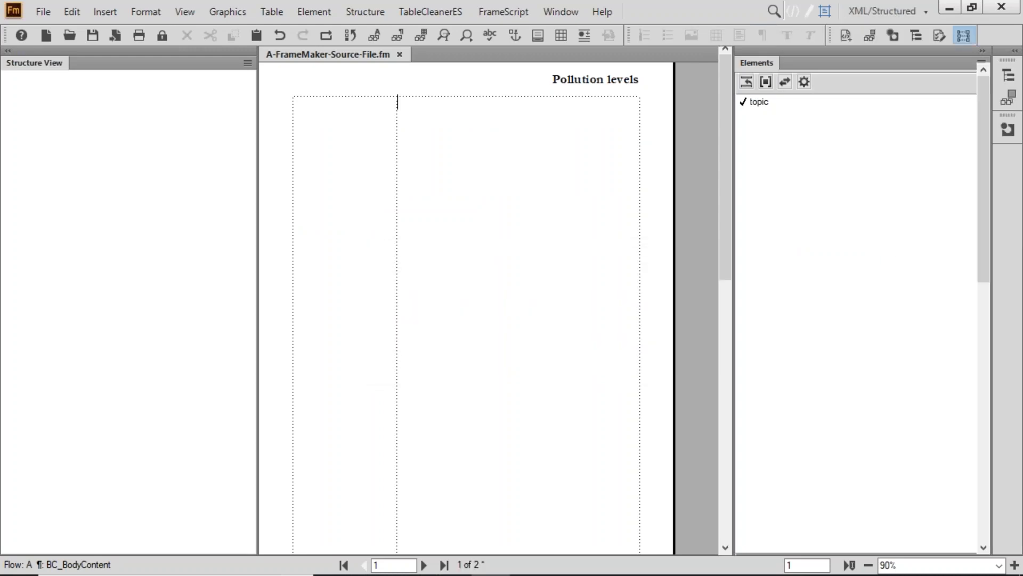
Dock the Elements panel in its own column opposite the Structure View and narrow both panels to widen the document area.
{"action": "left_click", "coordinate": [1008, 76]}
{"action": "left_click_drag", "start_coordinate": [635, 65], "coordinate": [8, 170]}
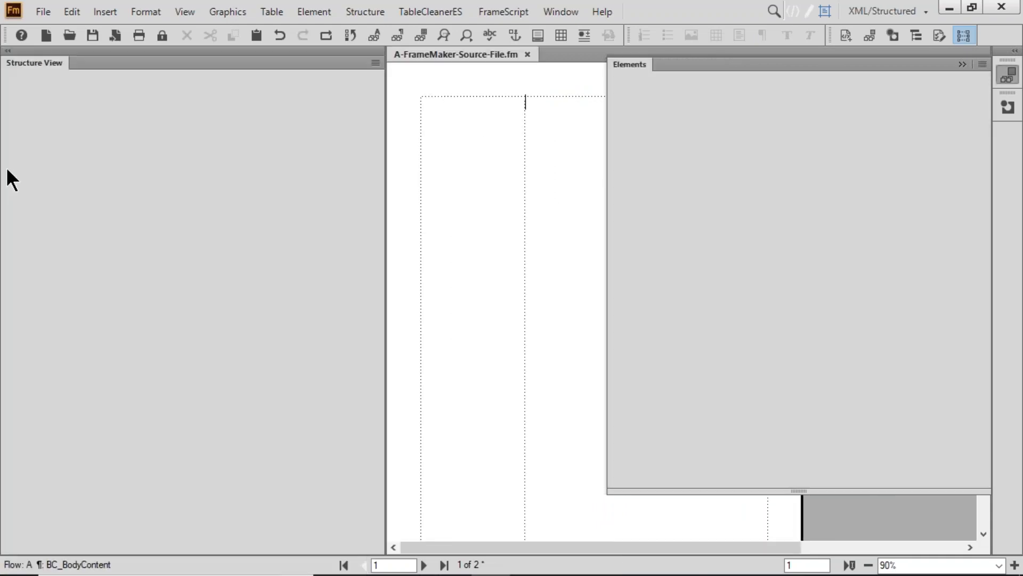
{"action": "left_click_drag", "start_coordinate": [632, 65], "coordinate": [996, 130]}
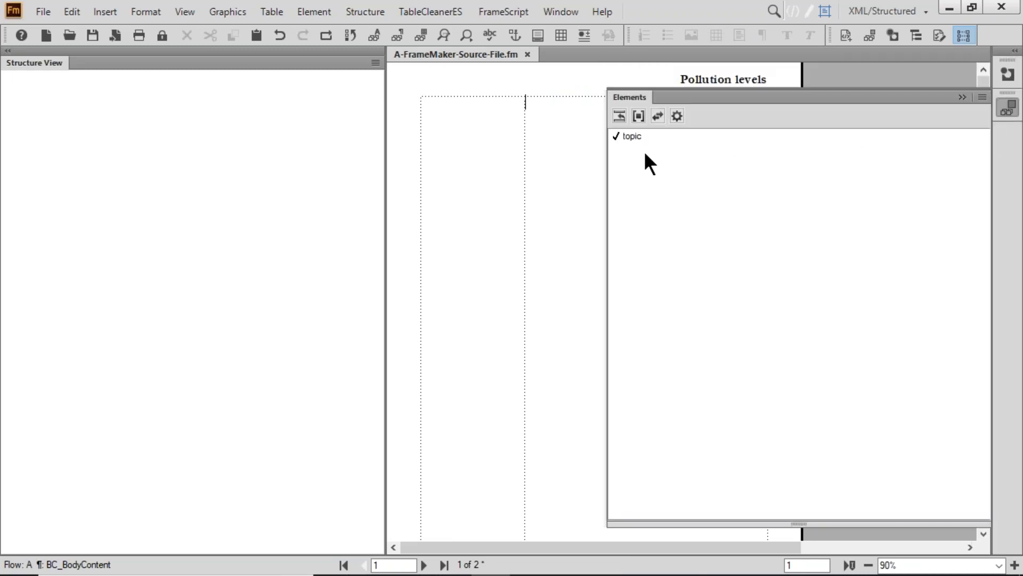
{"action": "left_click_drag", "start_coordinate": [629, 98], "coordinate": [983, 222]}
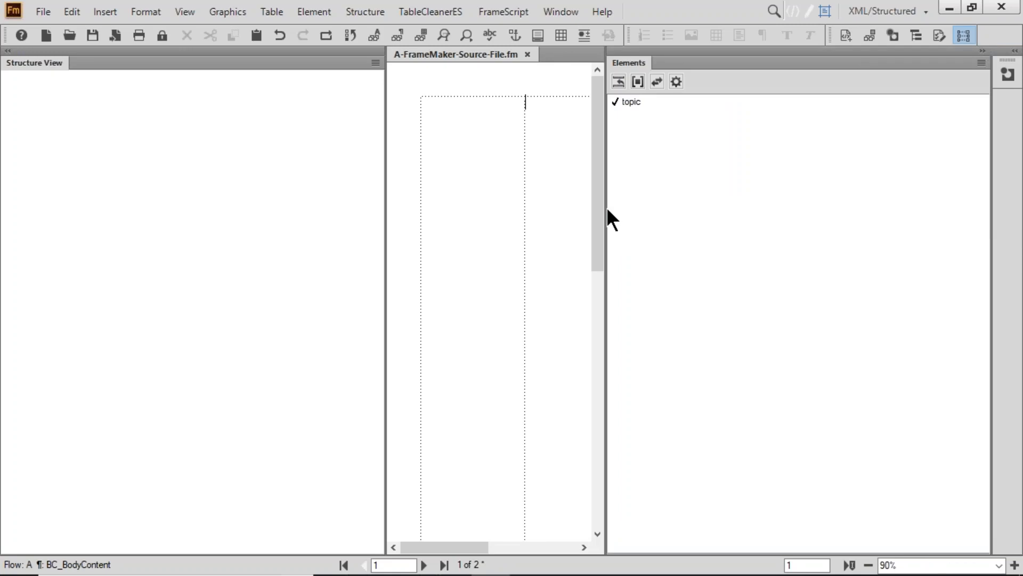
{"action": "left_click_drag", "start_coordinate": [608, 201], "coordinate": [911, 181]}
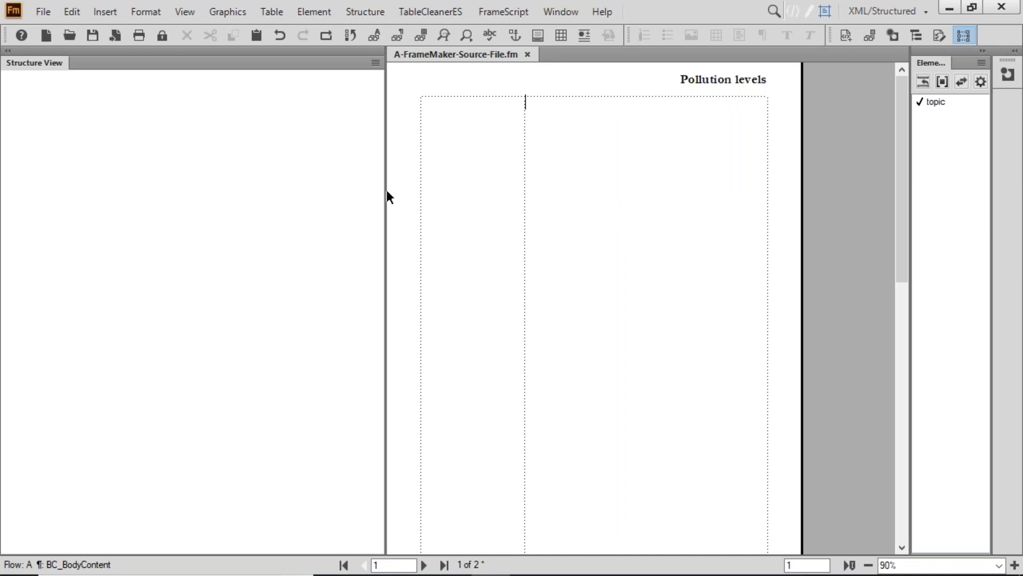
{"action": "left_click_drag", "start_coordinate": [385, 177], "coordinate": [213, 195]}
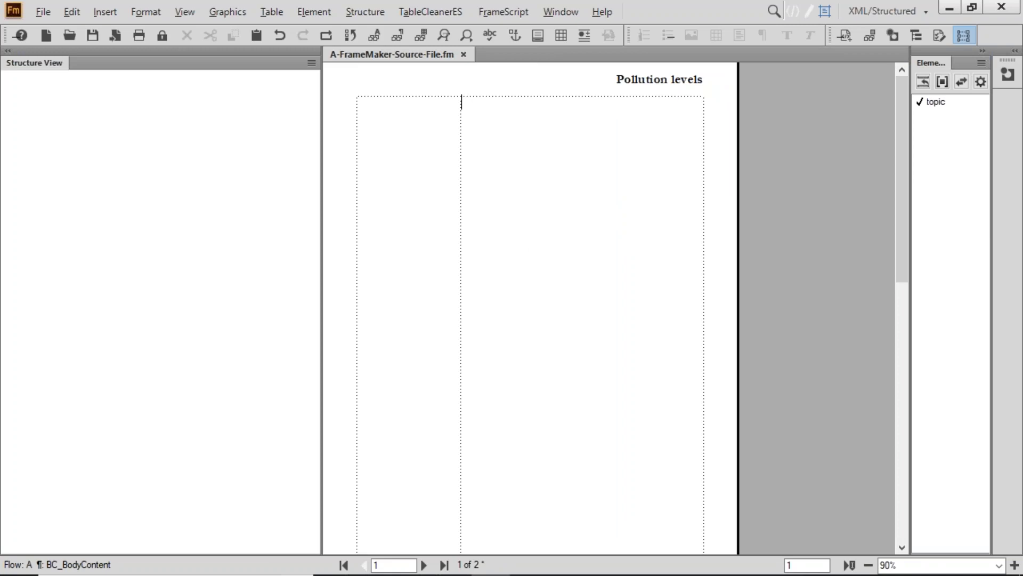
Start a file import into the emptied document and select PollutionLevels.docx as the source.
{"action": "key", "text": "alt+f"}
{"action": "key", "text": "i"}
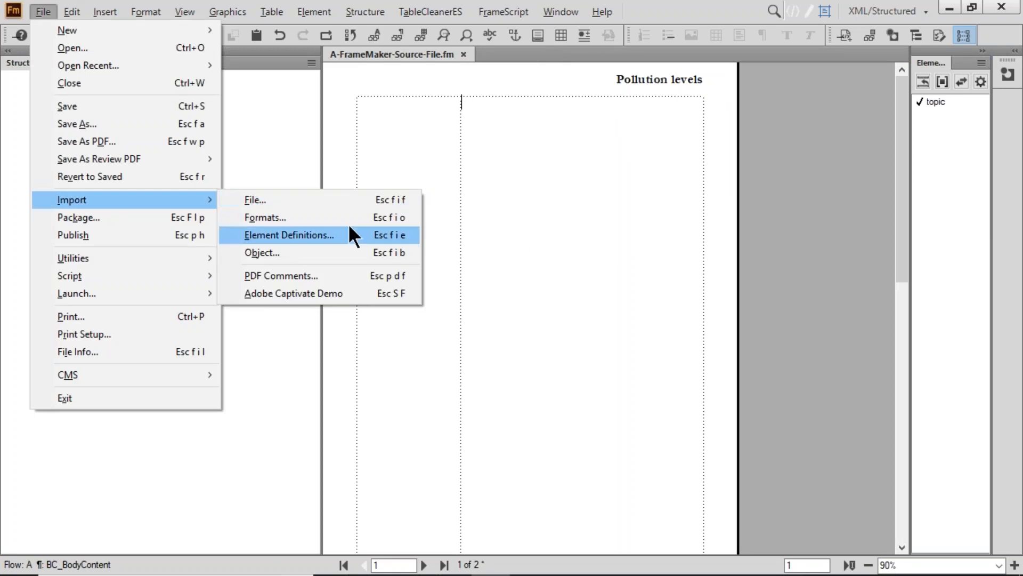
{"action": "left_click", "coordinate": [297, 201]}
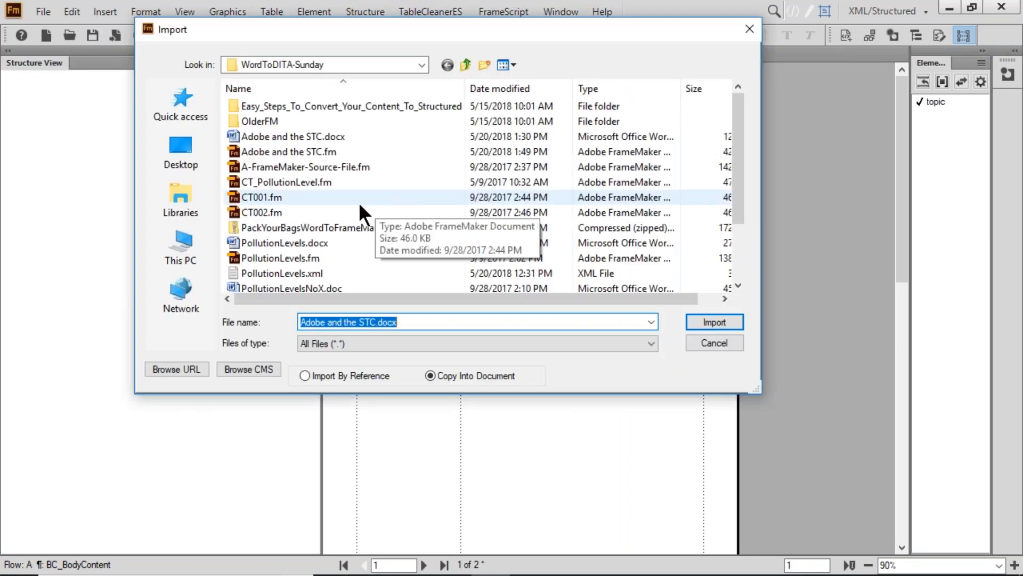
{"action": "left_click", "coordinate": [277, 242]}
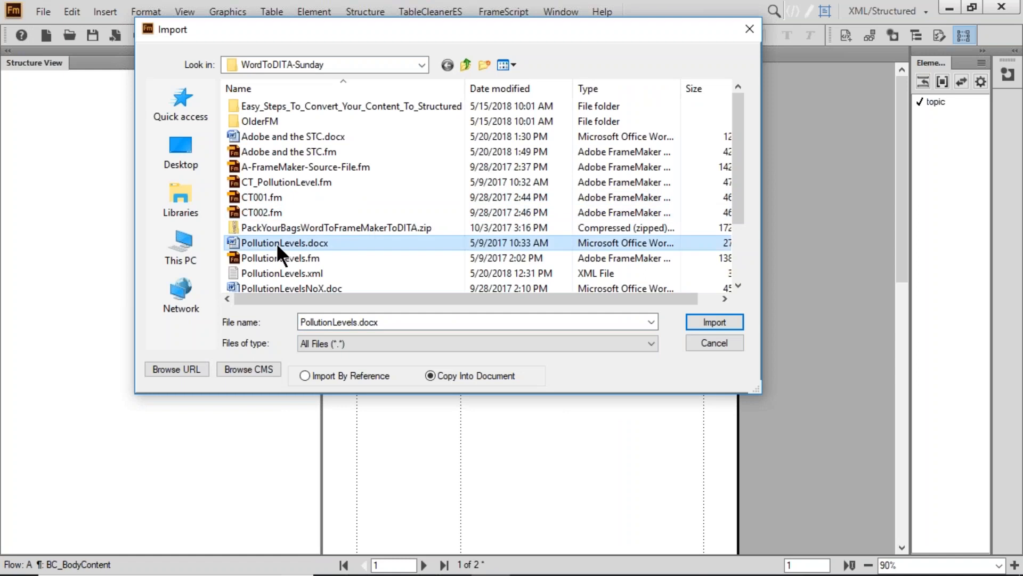
Switch to Microsoft Word and append "(LIVE DEMO)" to the POLLUTION LEVELS title.
{"action": "key", "text": "alt+Tab"}
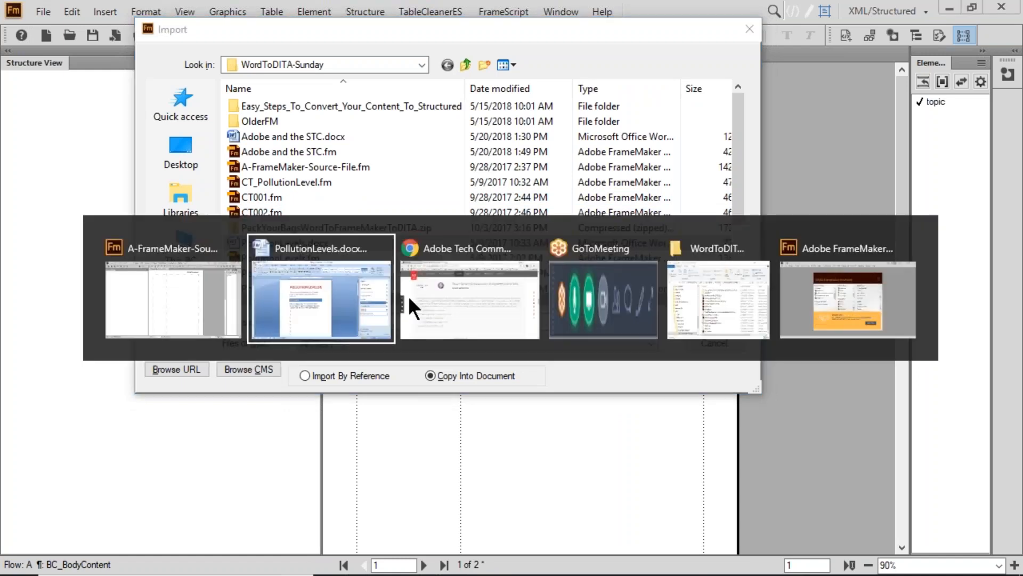
{"action": "left_click", "coordinate": [506, 195]}
{"action": "type", "text": "(LIVE DE"}
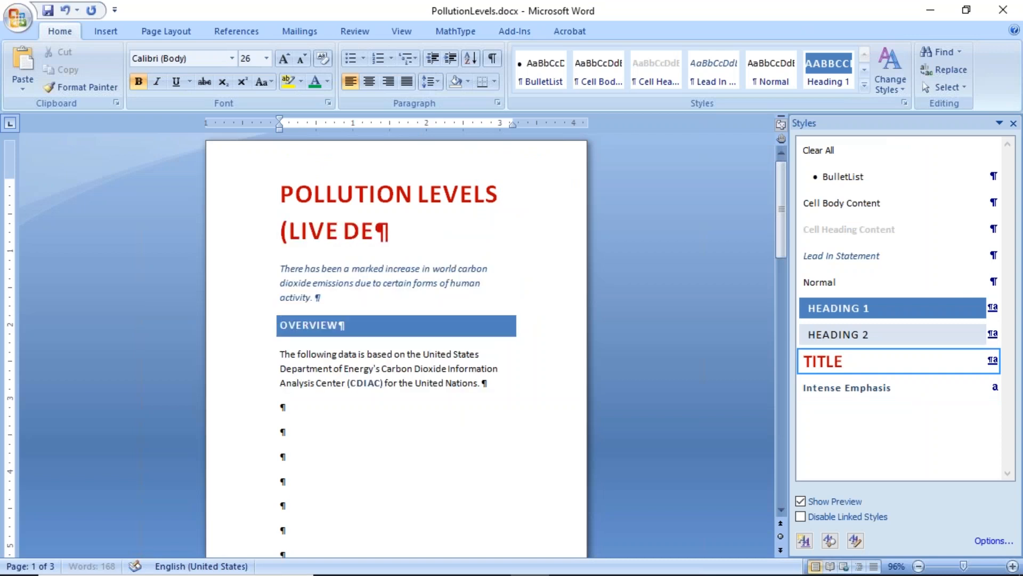
{"action": "type", "text": "MO)"}
Save and close PollutionLevels.docx, and minimize Word to return to FrameMaker.
{"action": "key", "text": "ctrl+s"}
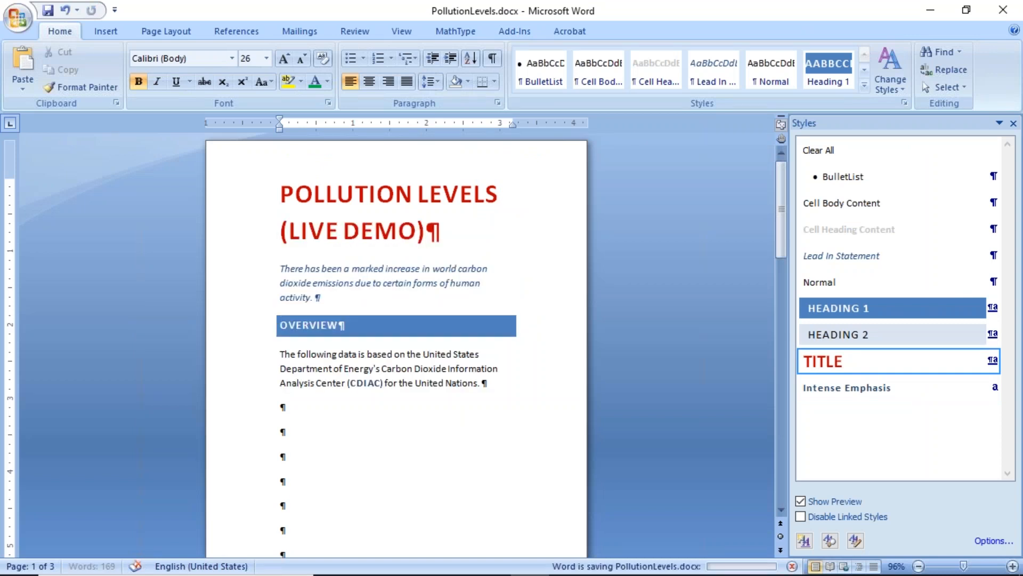
{"action": "key", "text": "ctrl+w"}
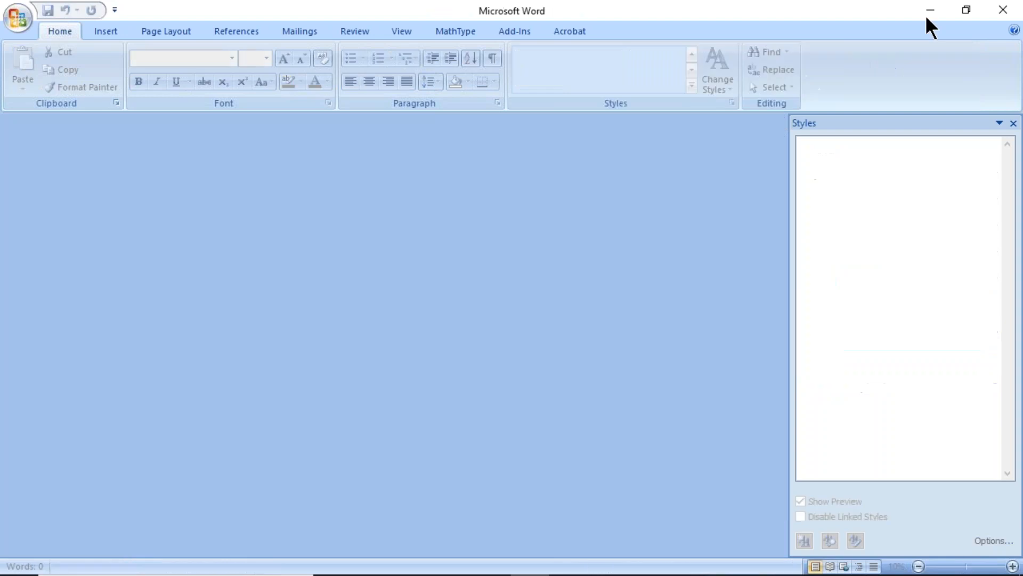
{"action": "left_click", "coordinate": [935, 6]}
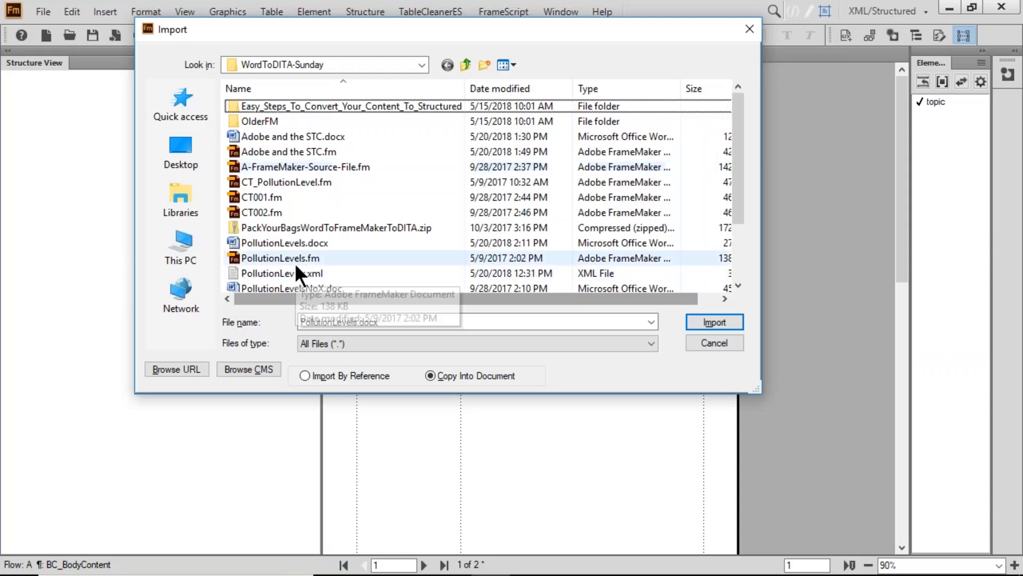
Import PollutionLevels.docx by copying it into the document, converting from Microsoft Word 2007 and accepting the data loss alert.
{"action": "left_click", "coordinate": [308, 242]}
{"action": "left_click", "coordinate": [456, 374]}
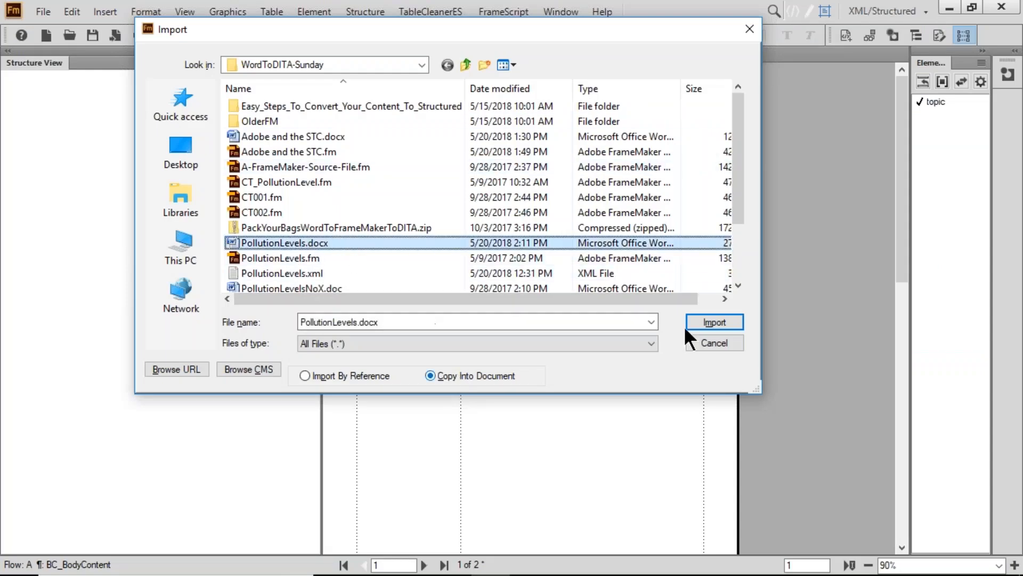
{"action": "left_click", "coordinate": [725, 322]}
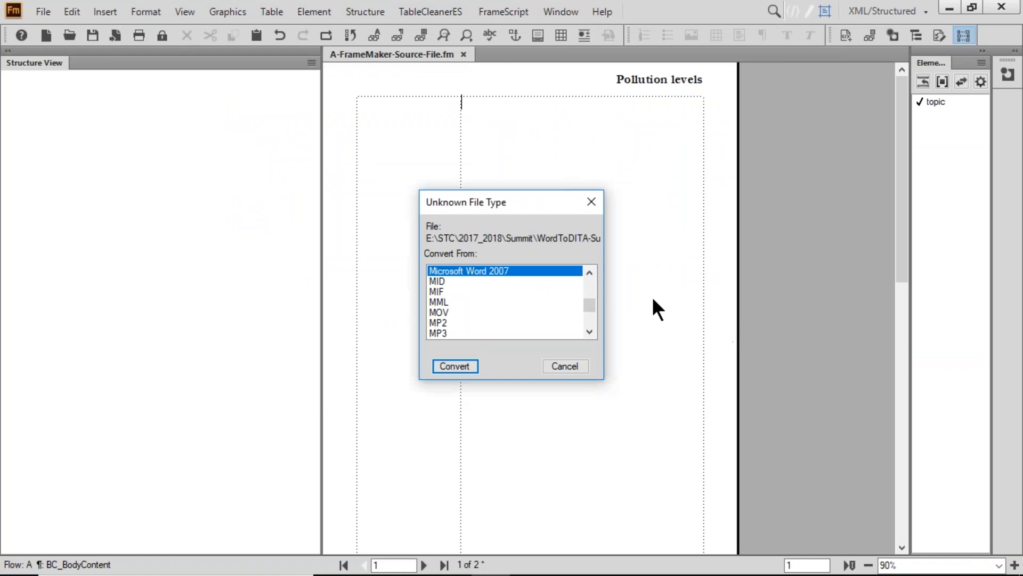
{"action": "left_click", "coordinate": [448, 366]}
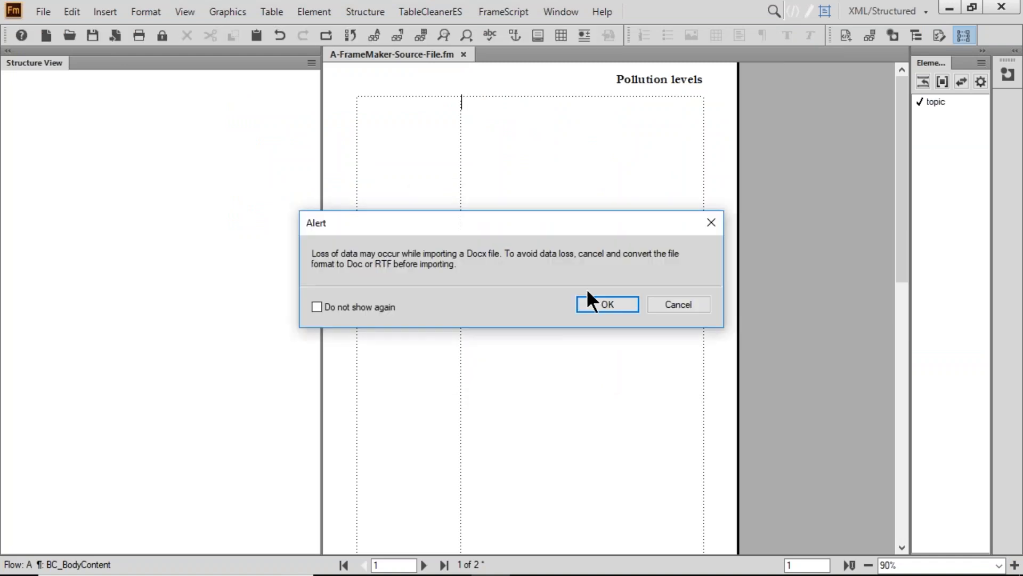
{"action": "left_click", "coordinate": [596, 305]}
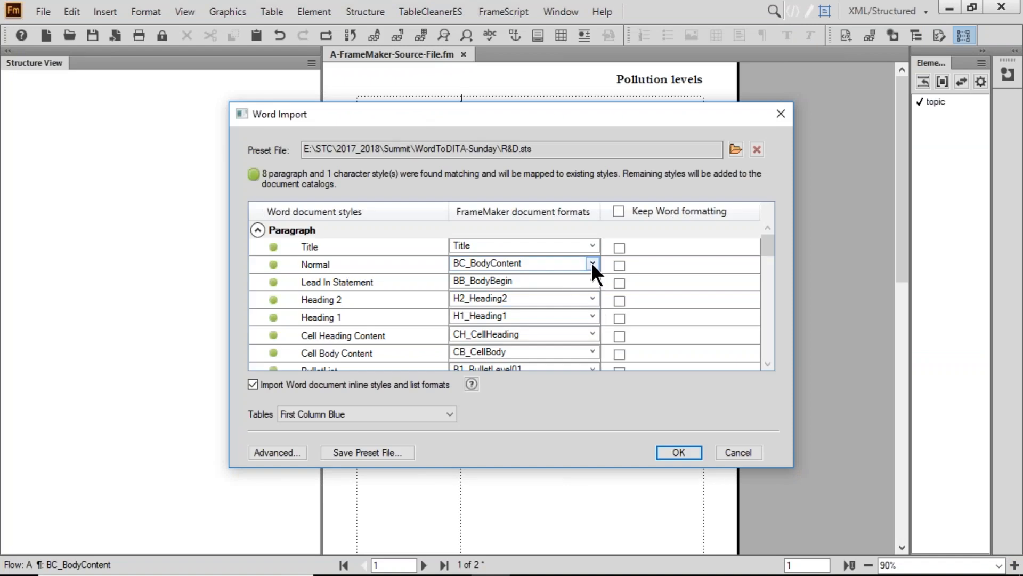
Choose R&D.sts as the preset file for mapping the Word styles to FrameMaker formats.
{"action": "left_click", "coordinate": [592, 263]}
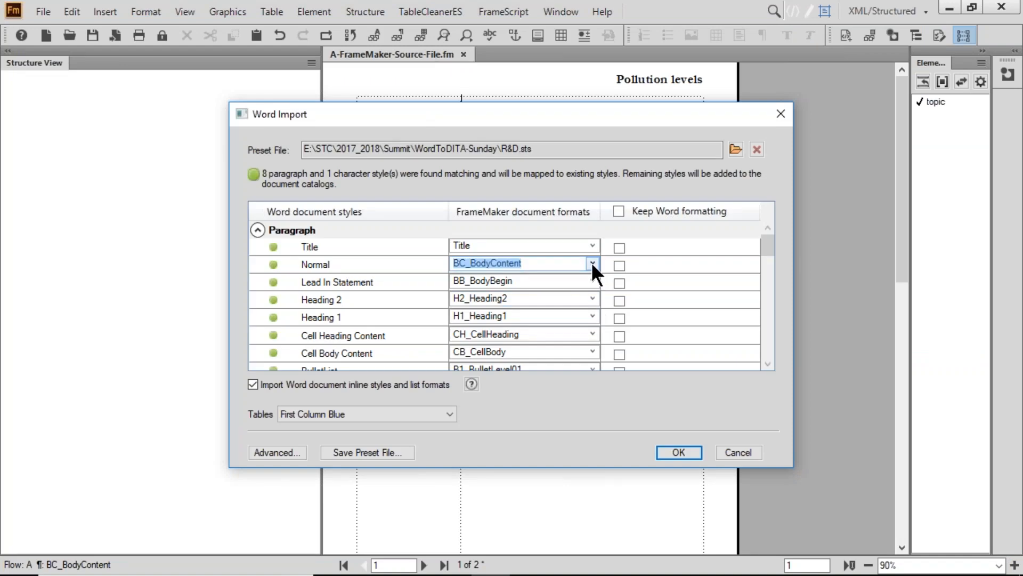
{"action": "left_click", "coordinate": [735, 149]}
{"action": "left_click", "coordinate": [343, 247]}
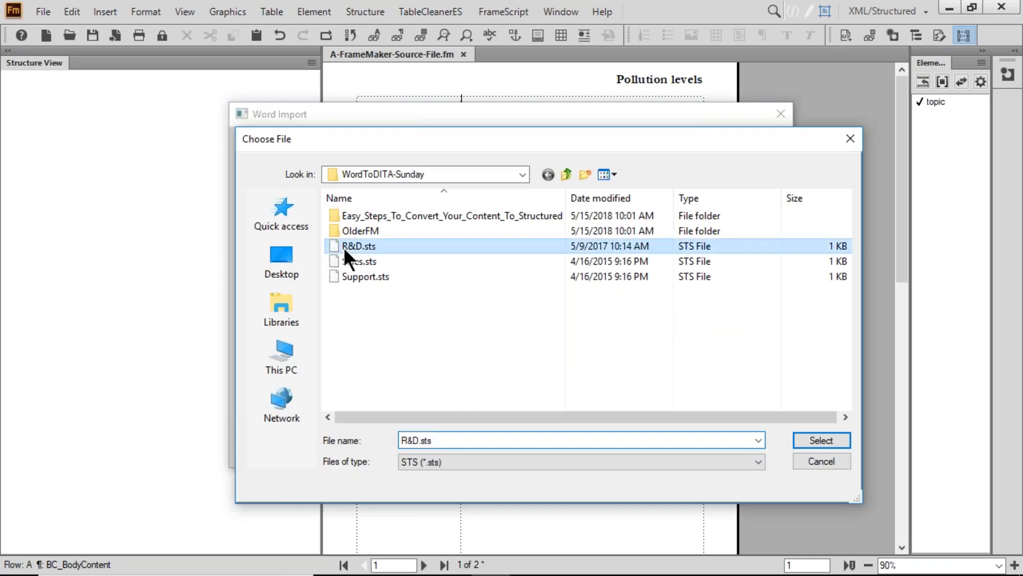
{"action": "left_click", "coordinate": [348, 258]}
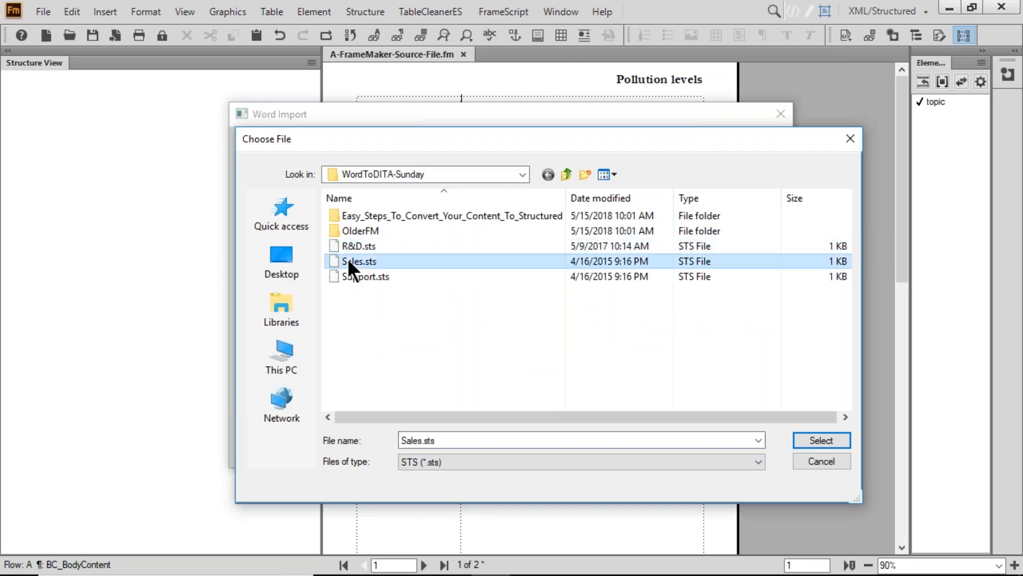
{"action": "left_click", "coordinate": [380, 277]}
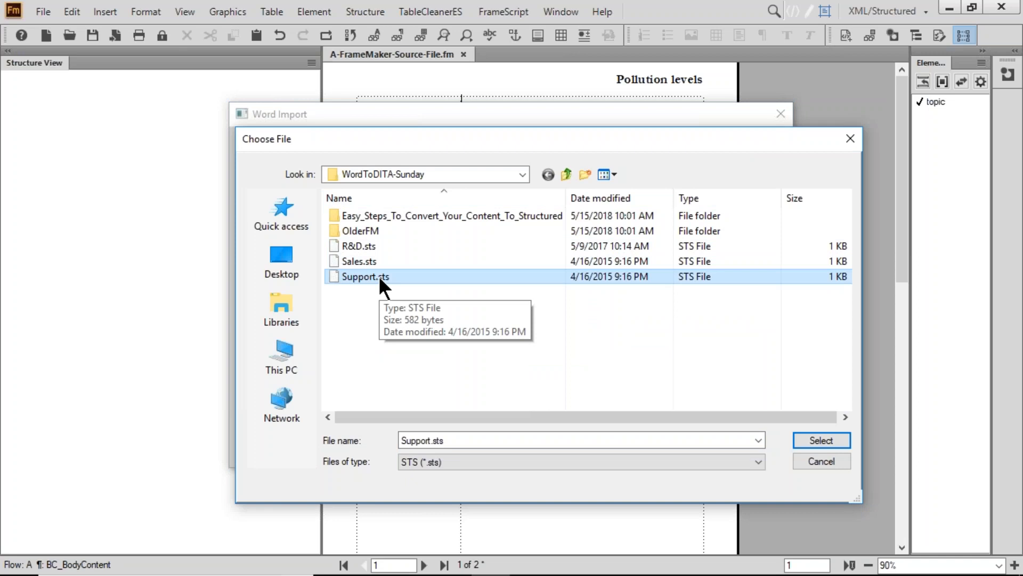
{"action": "left_click", "coordinate": [358, 245]}
{"action": "left_click", "coordinate": [817, 440]}
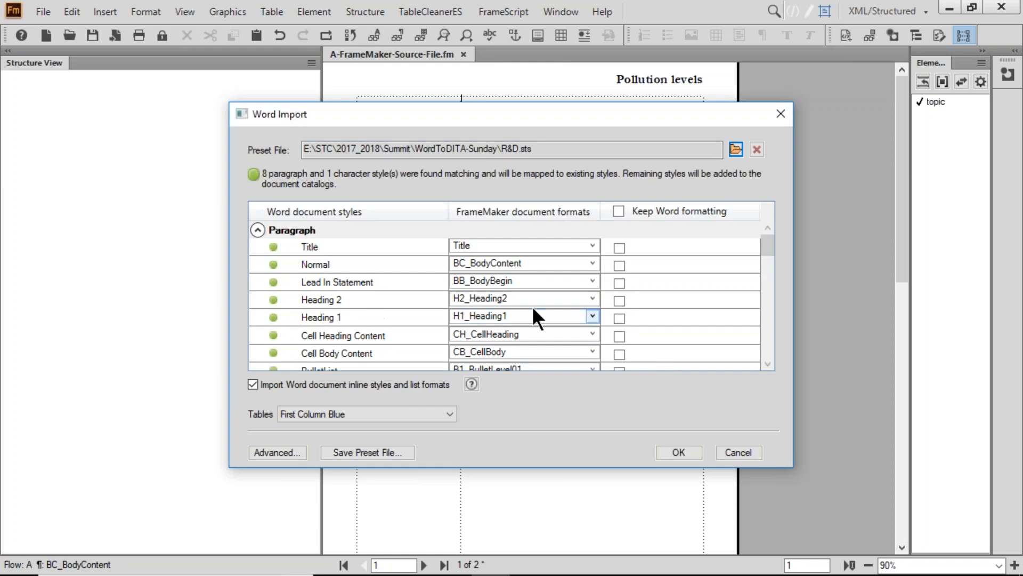
Check the formats offered for the Heading 1 style, keep H1_Heading1, and run the Word import.
{"action": "left_click", "coordinate": [592, 317]}
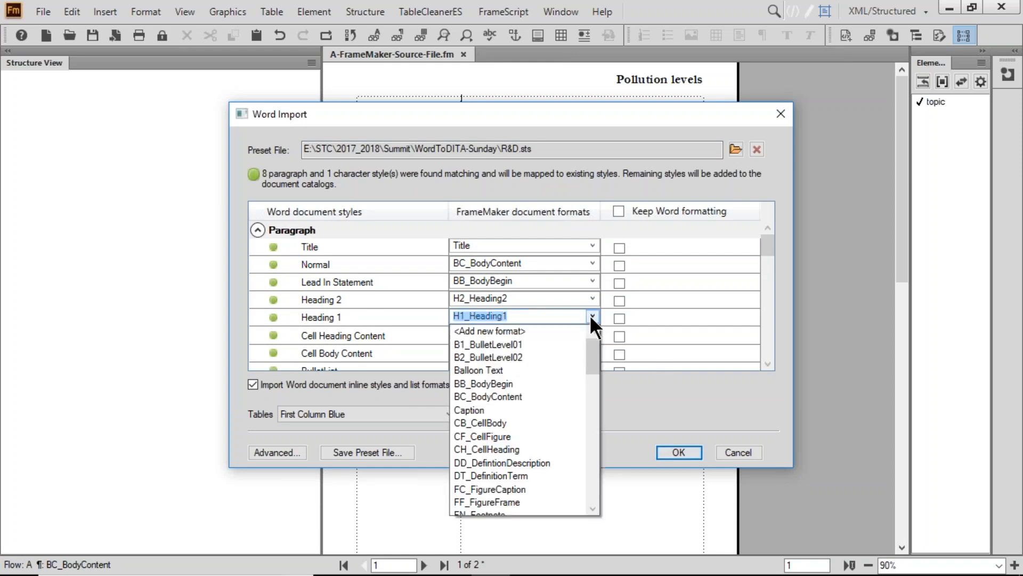
{"action": "left_click", "coordinate": [591, 316]}
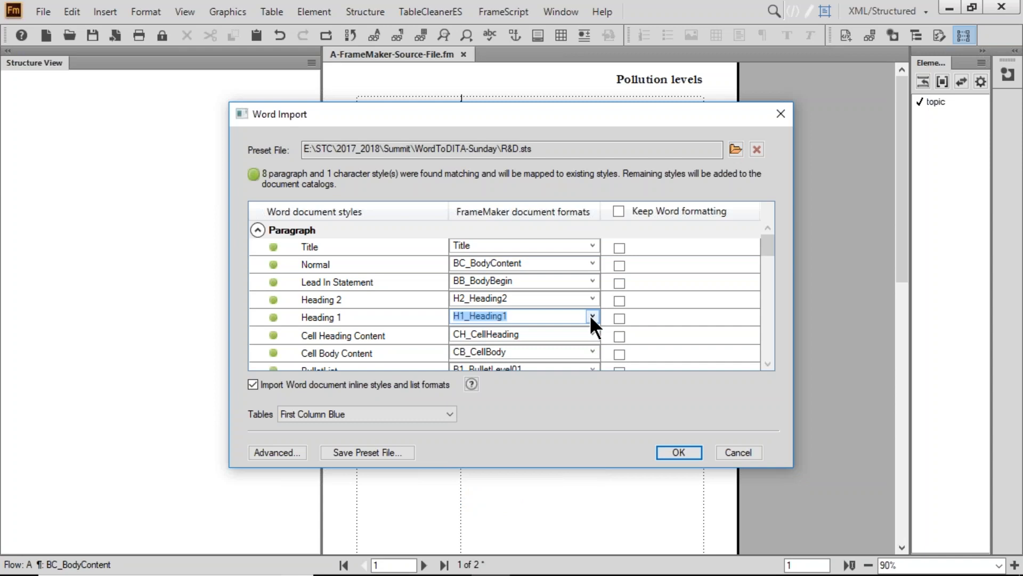
{"action": "left_click", "coordinate": [675, 452]}
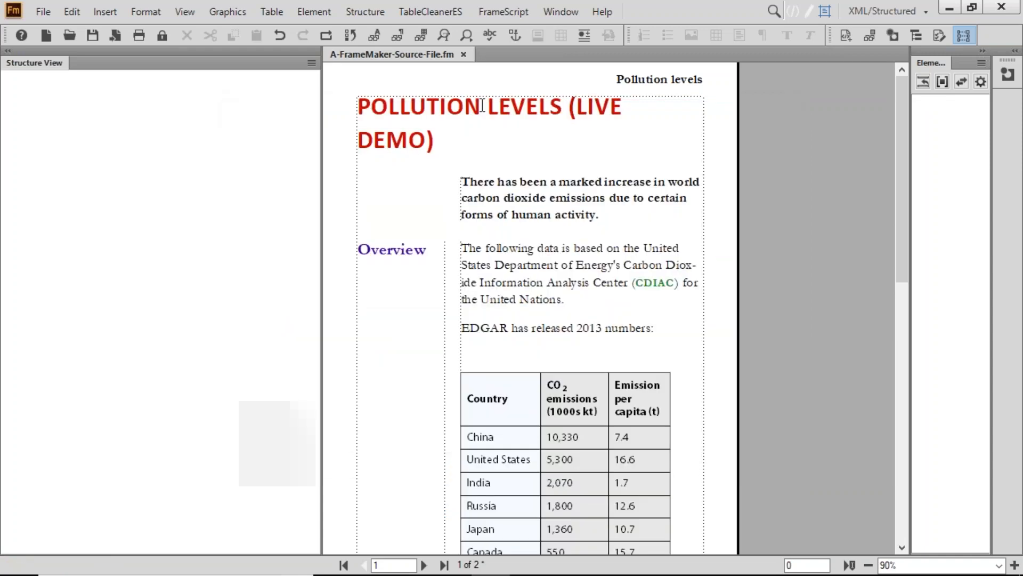
Examine the formats applied to the imported title, lead-in paragraph, headings, bullet lists and emphasized terms.
{"action": "left_click_drag", "start_coordinate": [400, 138], "coordinate": [527, 118]}
{"action": "left_click", "coordinate": [527, 116]}
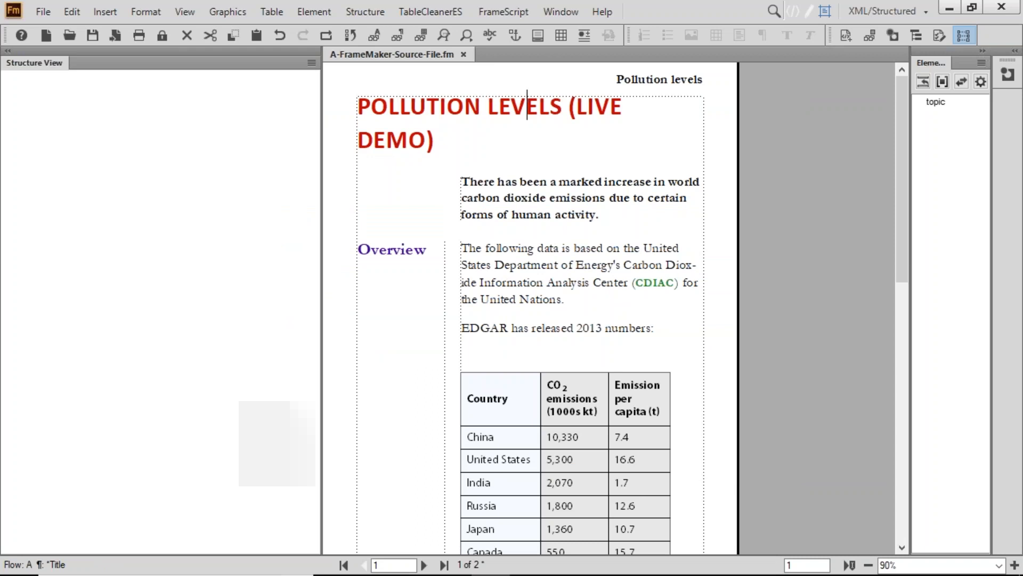
{"action": "left_click", "coordinate": [400, 108]}
{"action": "left_click", "coordinate": [494, 195]}
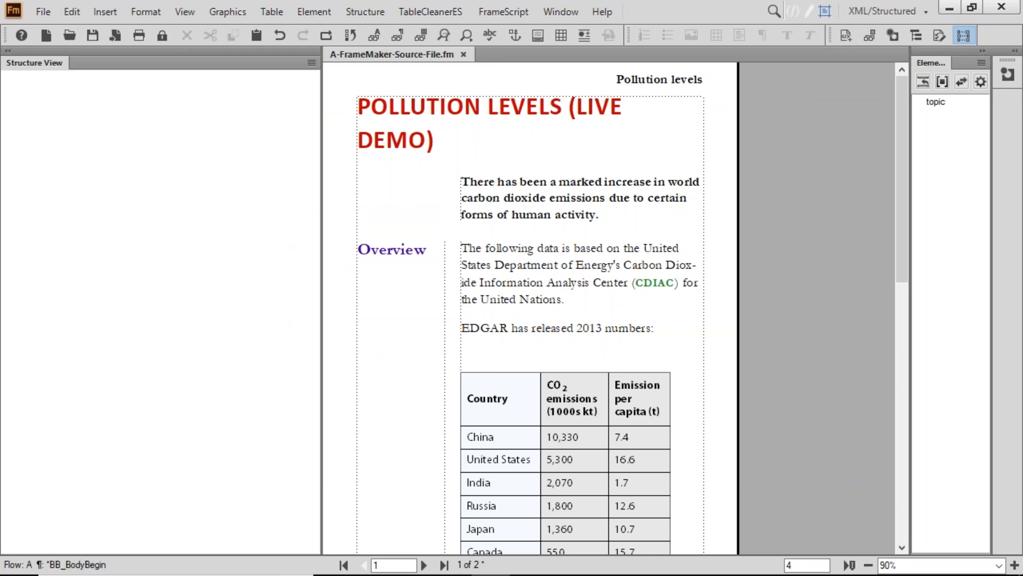
{"action": "left_click", "coordinate": [402, 249]}
{"action": "scroll", "coordinate": [568, 275], "scroll_direction": "down", "scroll_amount": 6}
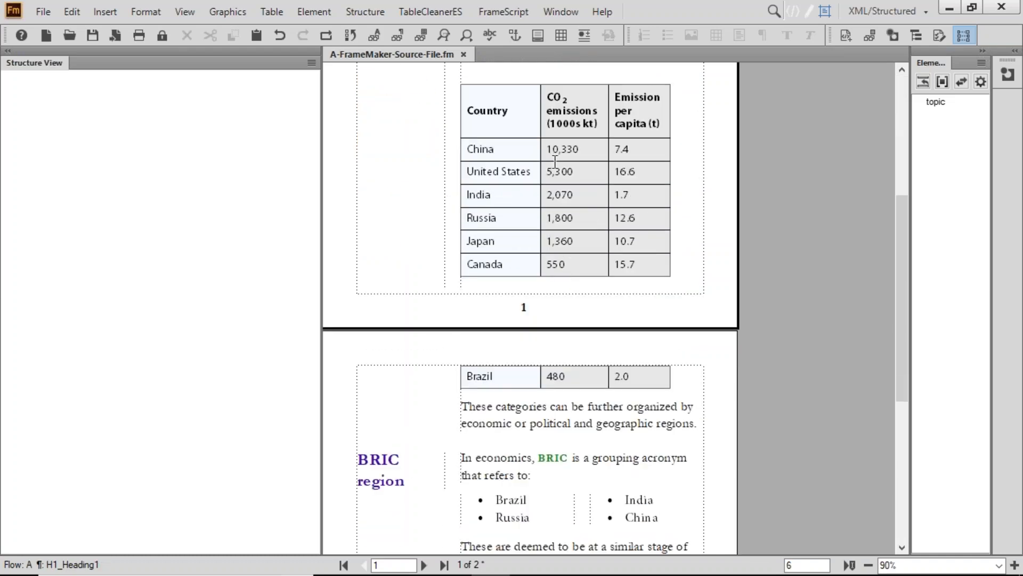
{"action": "scroll", "coordinate": [583, 179], "scroll_direction": "down", "scroll_amount": 6}
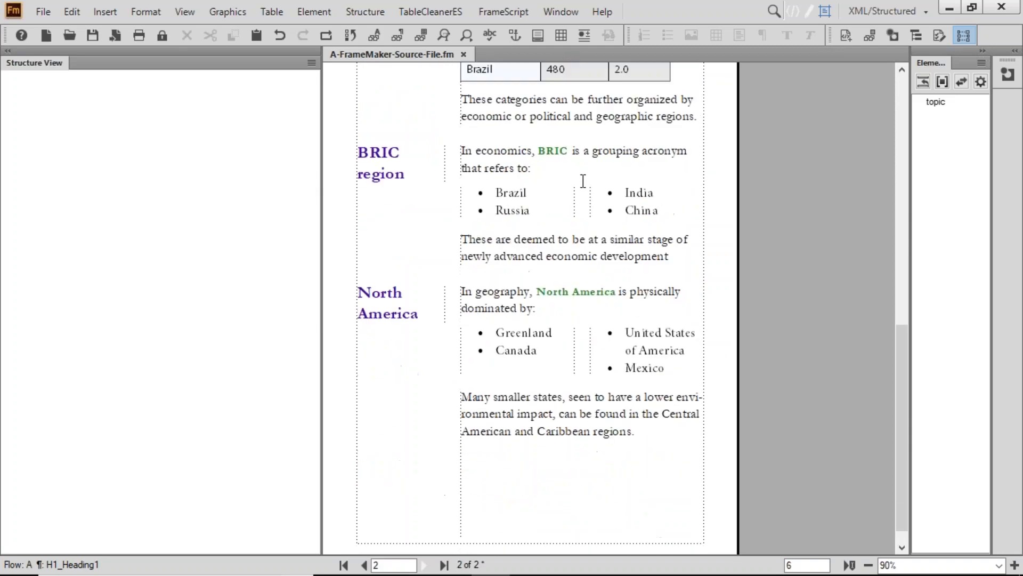
{"action": "left_click_drag", "start_coordinate": [508, 193], "coordinate": [661, 212]}
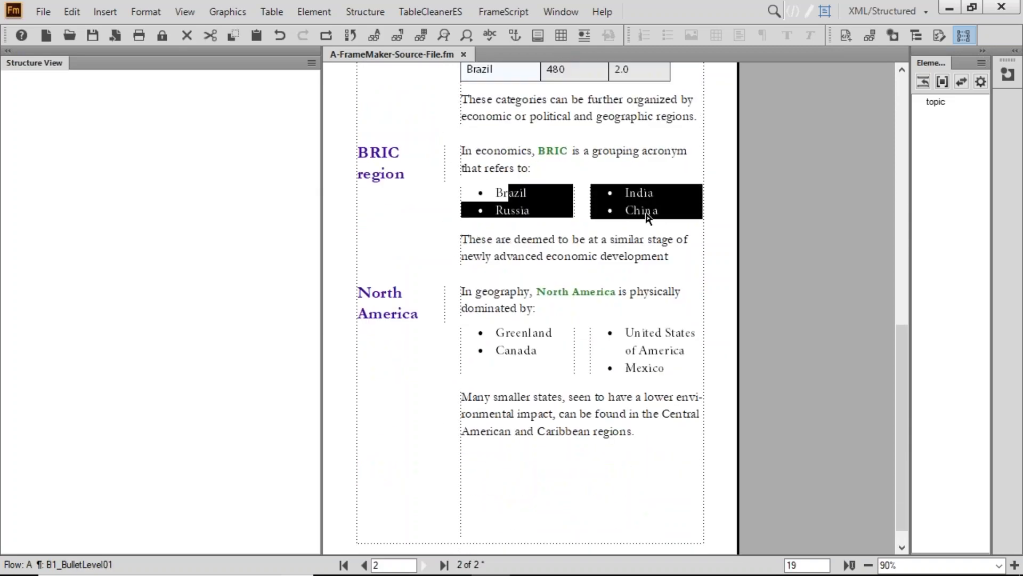
{"action": "left_click_drag", "start_coordinate": [553, 291], "coordinate": [590, 293]}
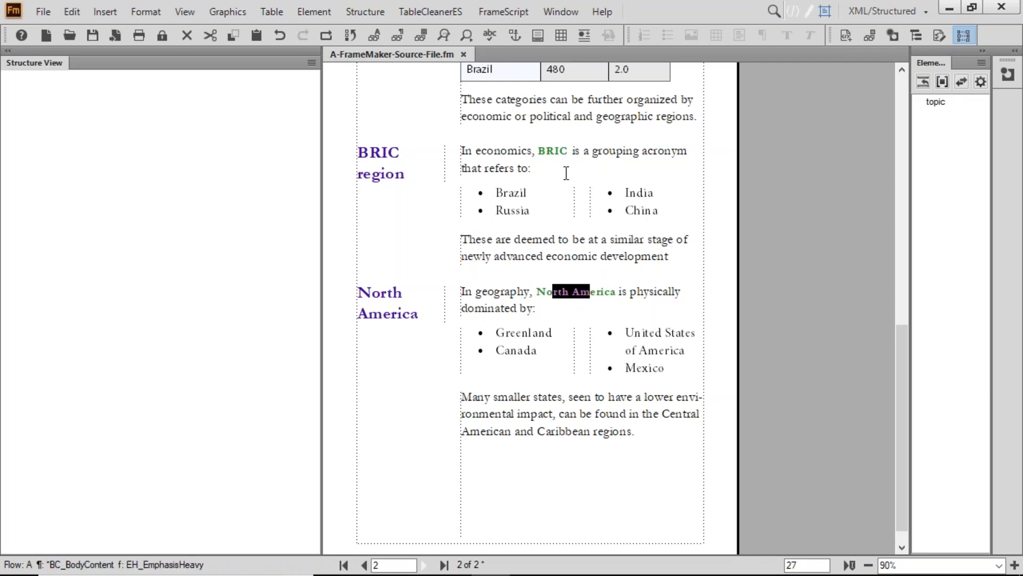
{"action": "left_click", "coordinate": [549, 151]}
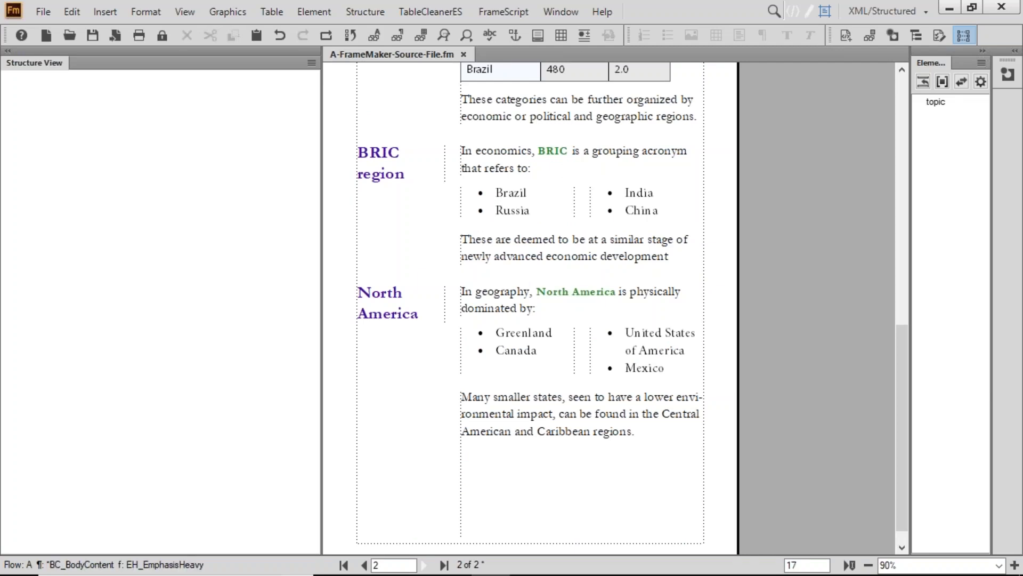
{"action": "scroll", "coordinate": [586, 171], "scroll_direction": "up", "scroll_amount": 2}
{"action": "scroll", "coordinate": [536, 149], "scroll_direction": "up", "scroll_amount": 7}
{"action": "left_click", "coordinate": [506, 143]}
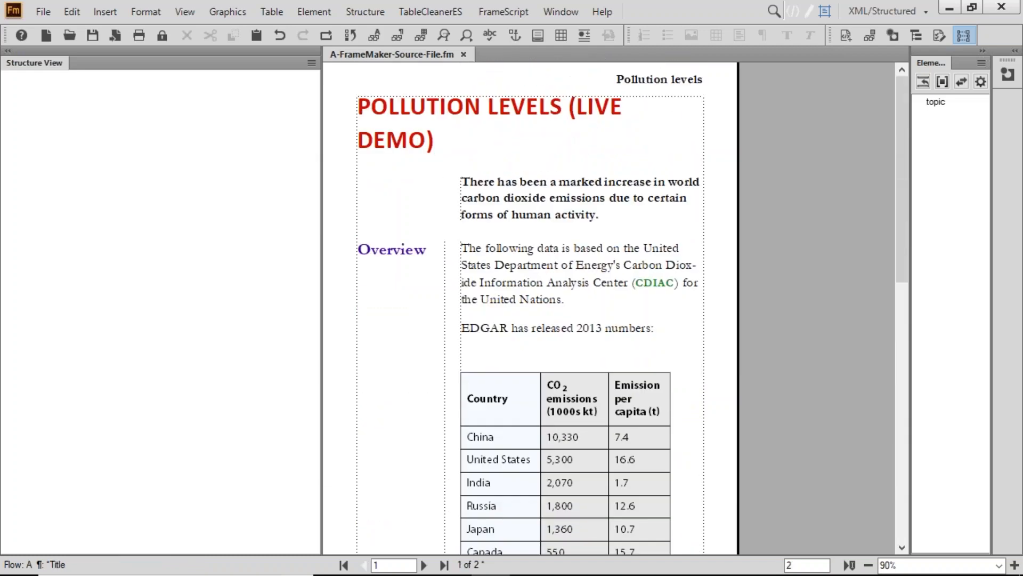
Save the document and generate a new conversion table from it.
{"action": "key", "text": "ctrl+s"}
{"action": "left_click", "coordinate": [363, 10]}
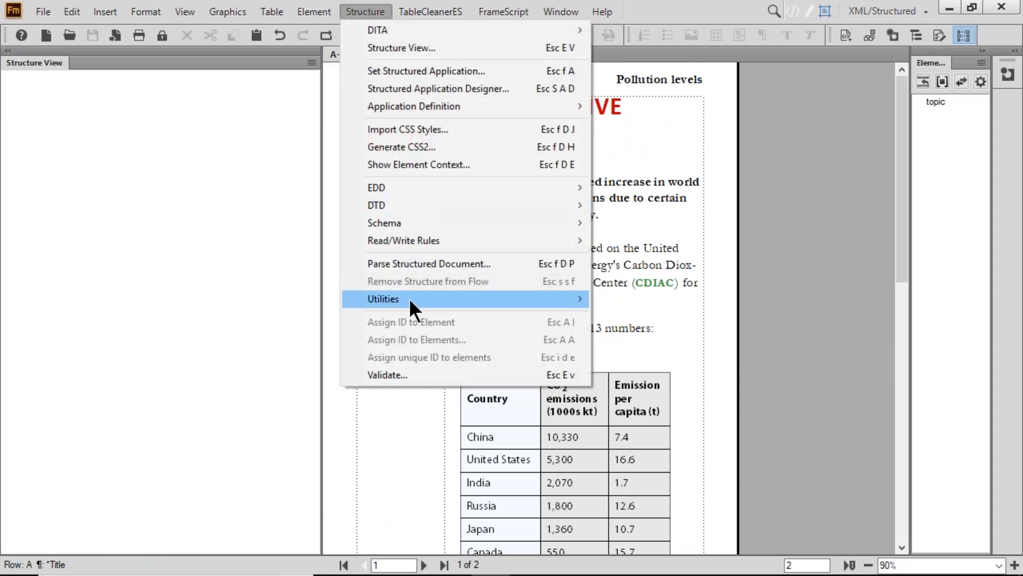
{"action": "mouse_move", "coordinate": [411, 300]}
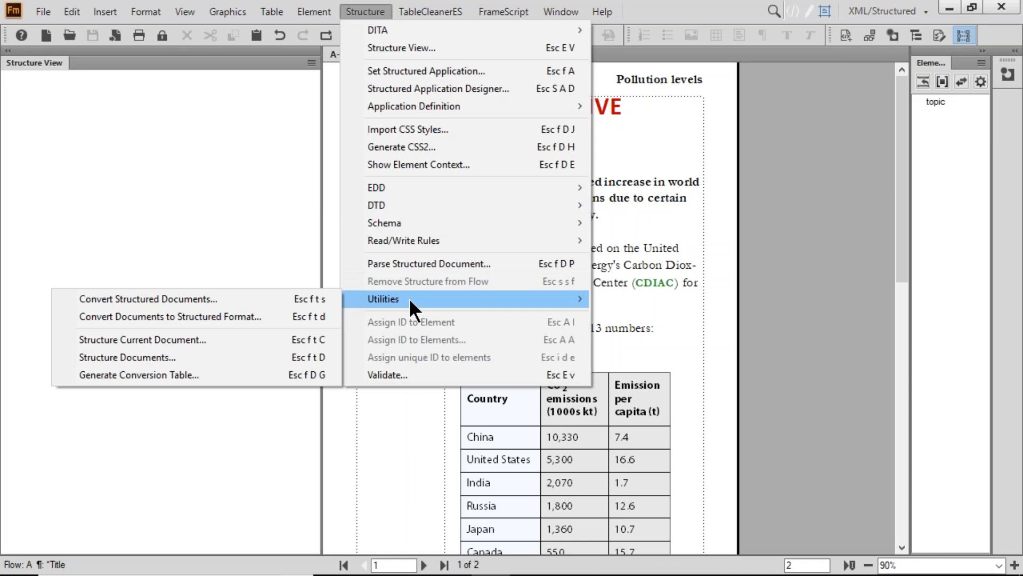
{"action": "left_click", "coordinate": [151, 376]}
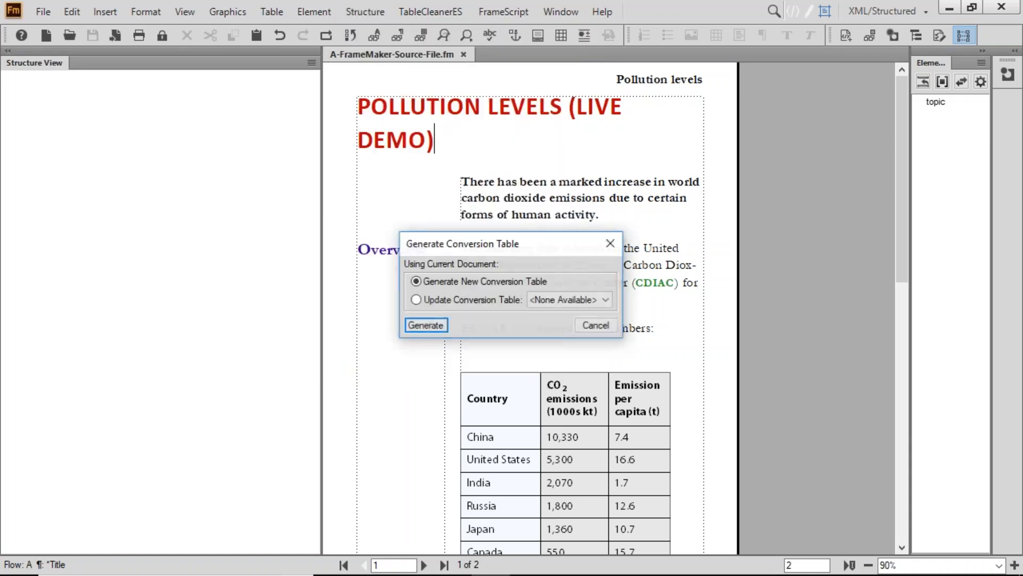
{"action": "left_click", "coordinate": [426, 326]}
Review the object and element columns of the generated conversion table, and close it without saving.
{"action": "left_click_drag", "start_coordinate": [497, 201], "coordinate": [539, 436]}
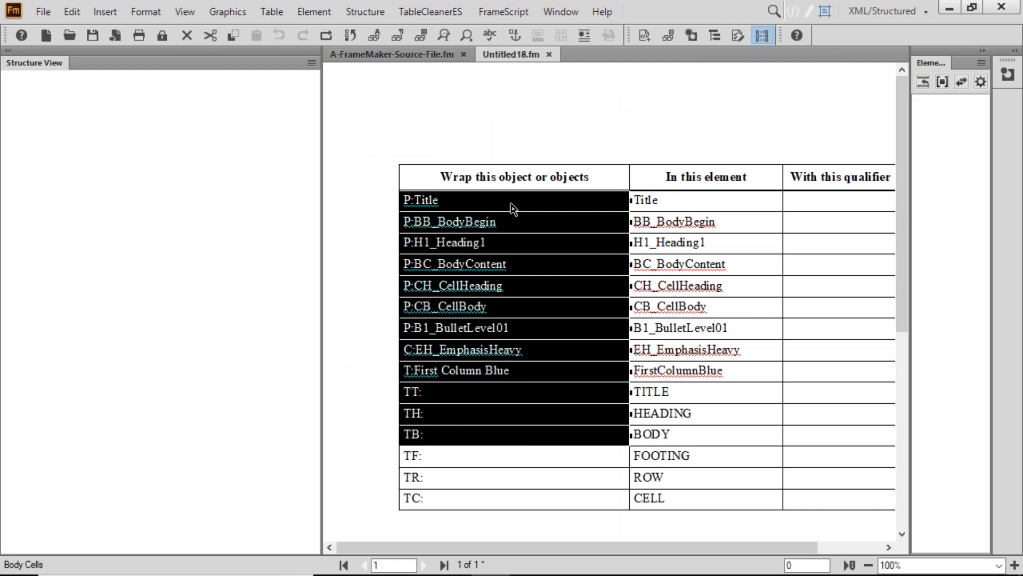
{"action": "left_click", "coordinate": [697, 197]}
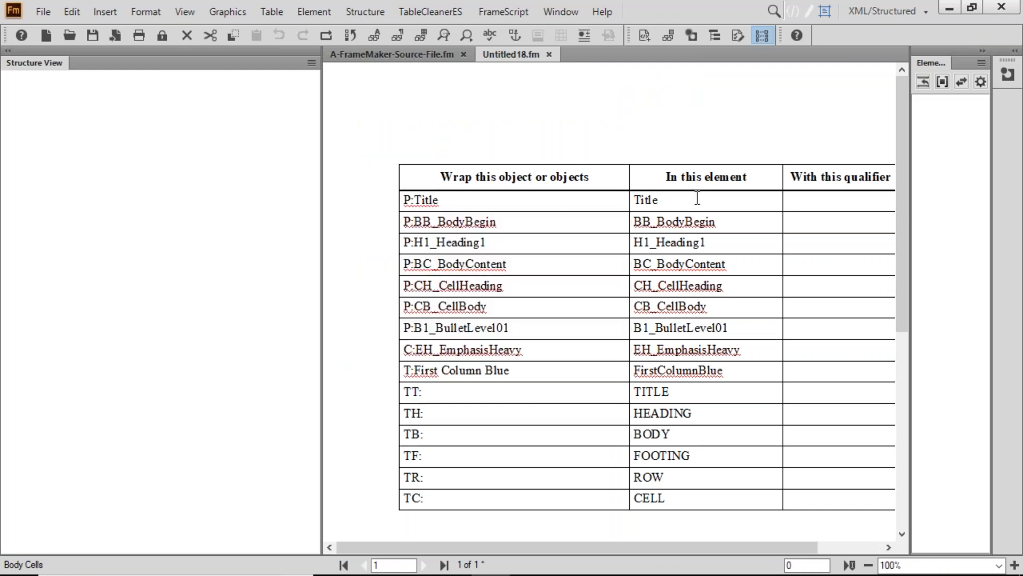
{"action": "left_click_drag", "start_coordinate": [702, 229], "coordinate": [712, 430]}
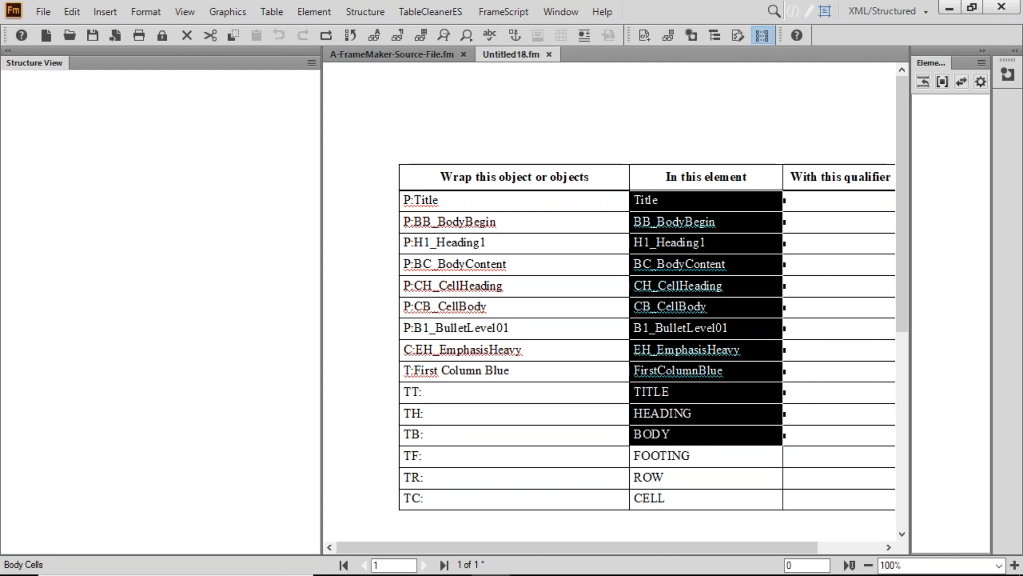
{"action": "left_click", "coordinate": [549, 54]}
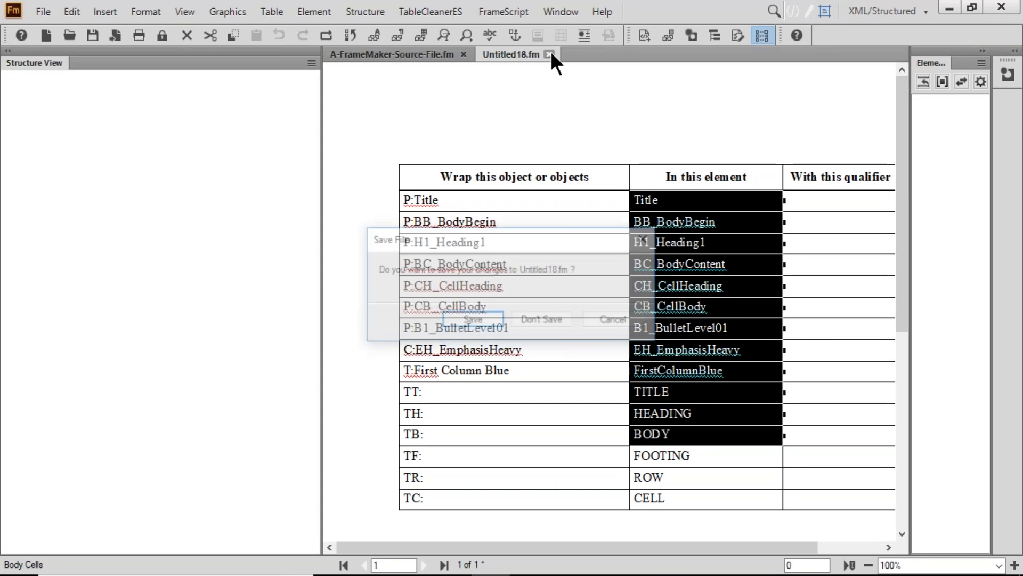
{"action": "left_click", "coordinate": [545, 321]}
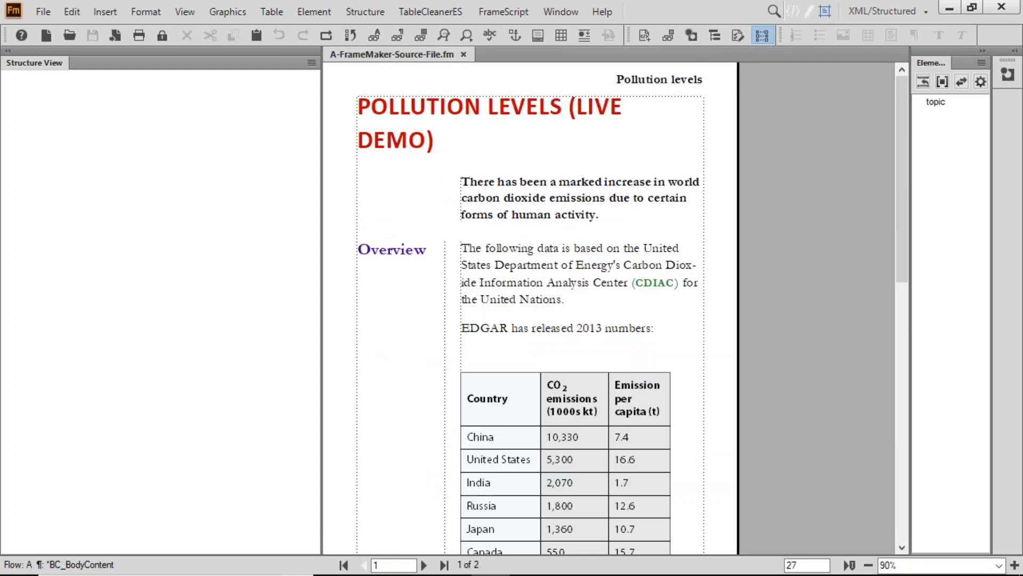
Open the existing conversion tables CT_PollutionLevel.fm, CT001.fm and CT002.fm together from the WordToDITA-Sunday folder.
{"action": "key", "text": "alt+f"}
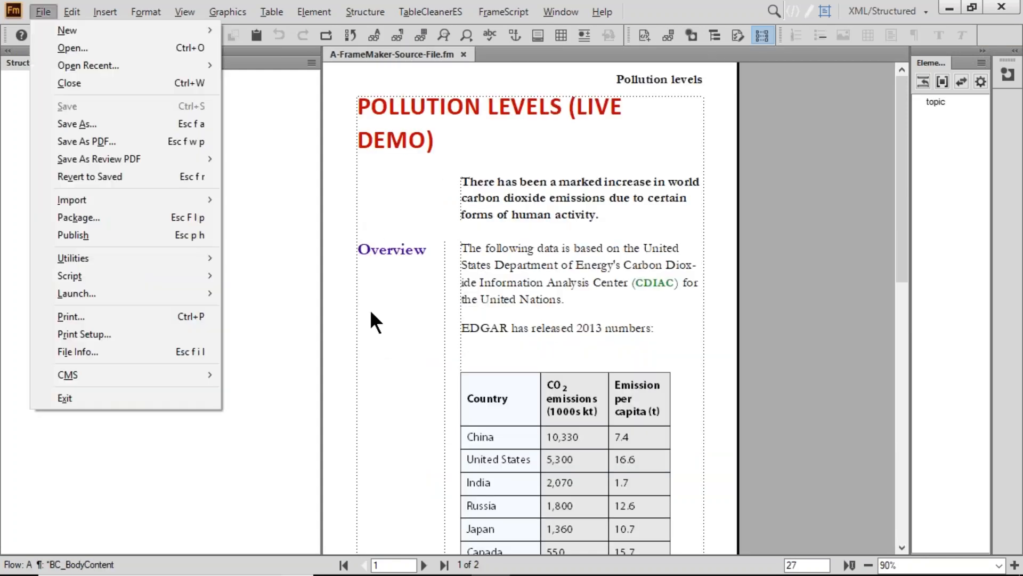
{"action": "left_click", "coordinate": [104, 47]}
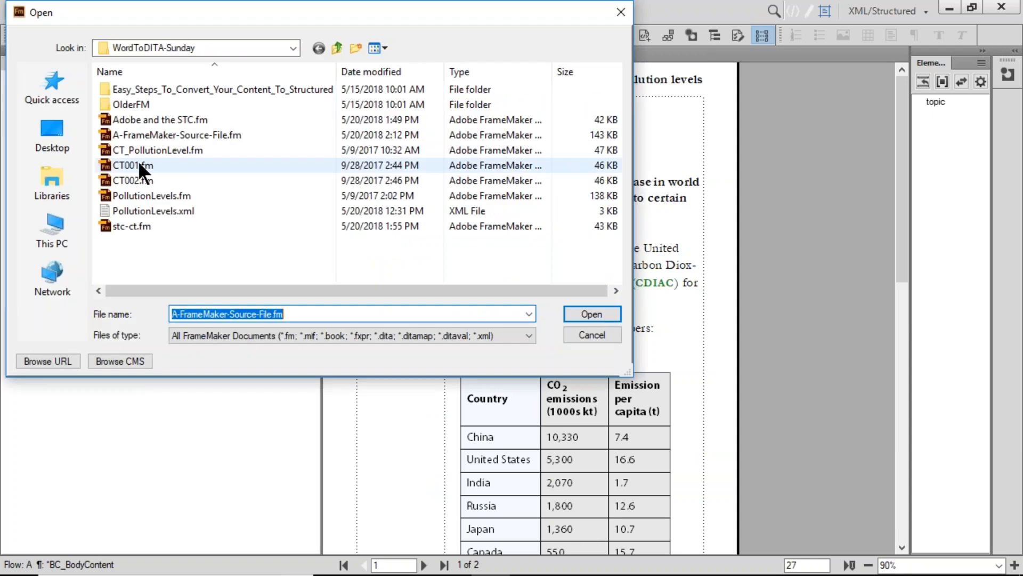
{"action": "left_click", "coordinate": [138, 161]}
{"action": "left_click", "coordinate": [136, 175], "text": "ctrl"}
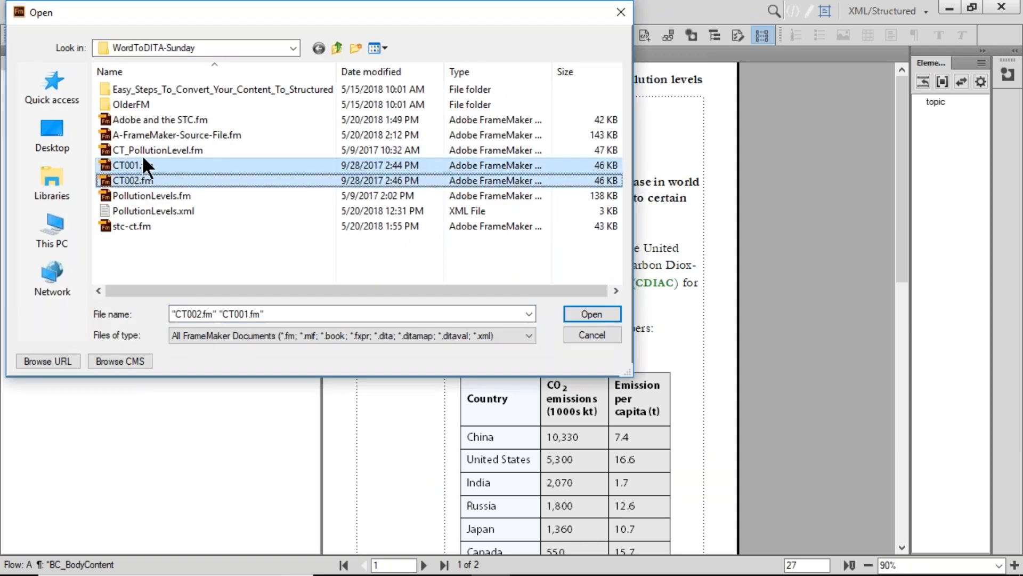
{"action": "left_click", "coordinate": [146, 150], "text": "ctrl"}
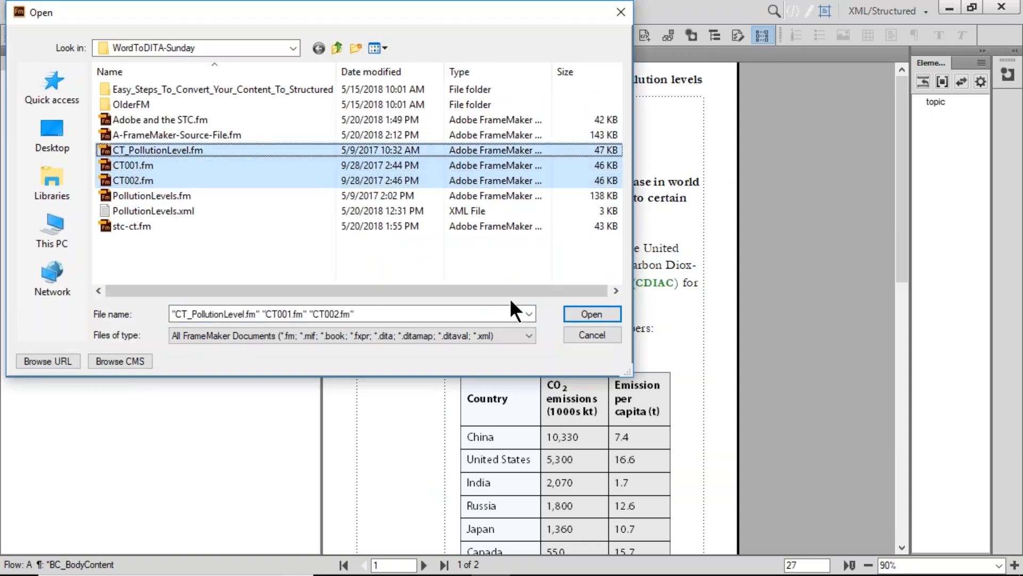
{"action": "left_click", "coordinate": [592, 315]}
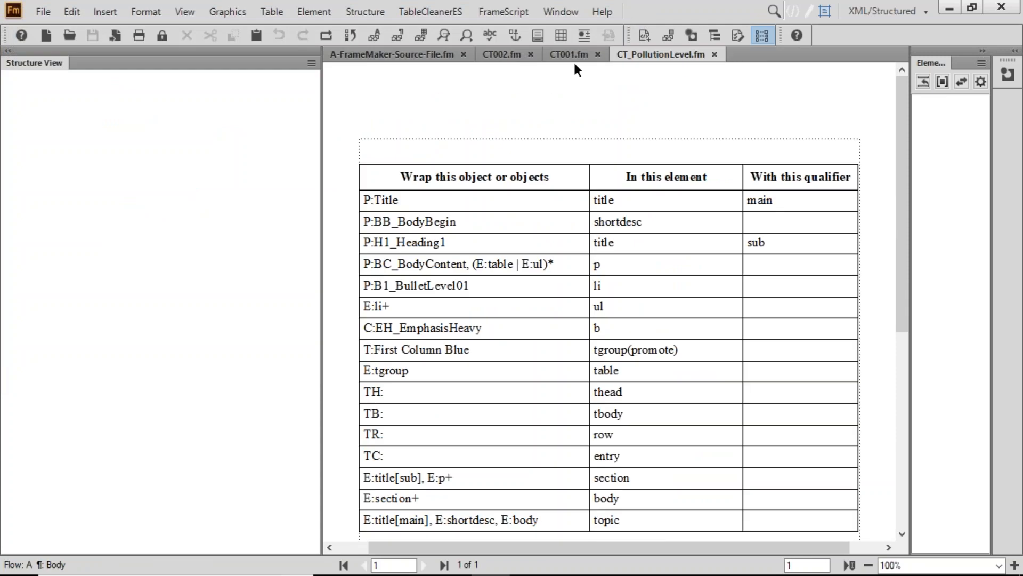
View the CT001.fm table, return to A-FrameMaker-Source-File.fm, and add structure to it using CT001.fm as the conversion table document.
{"action": "left_click", "coordinate": [572, 51]}
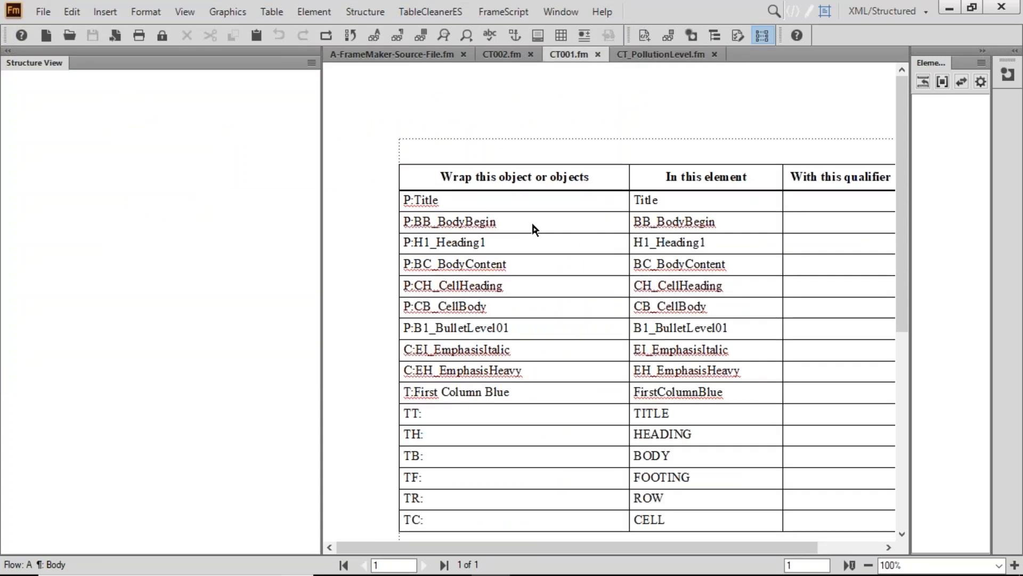
{"action": "left_click", "coordinate": [393, 54]}
{"action": "left_click", "coordinate": [362, 8]}
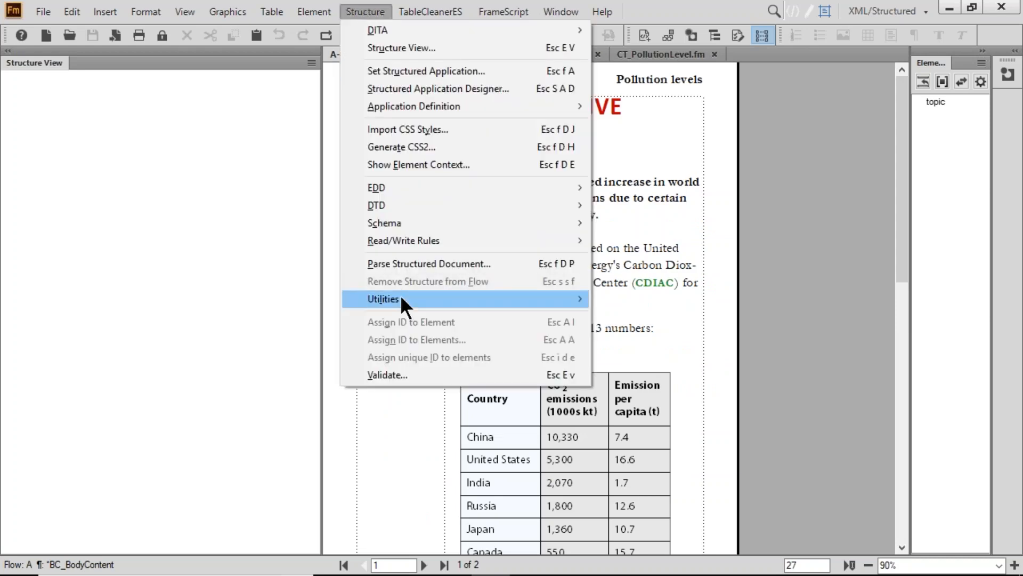
{"action": "mouse_move", "coordinate": [402, 299]}
{"action": "left_click", "coordinate": [194, 340]}
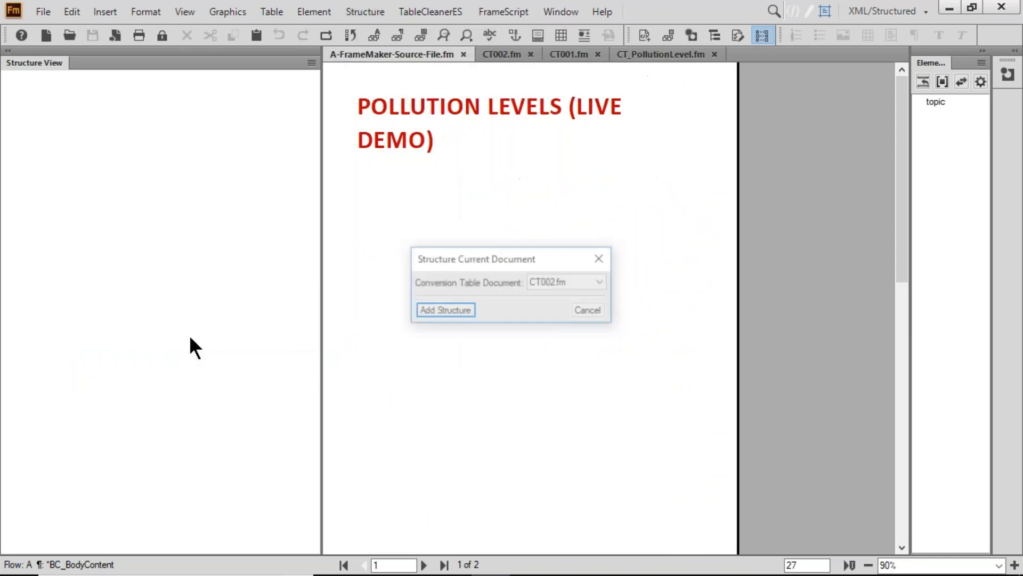
{"action": "left_click", "coordinate": [558, 274]}
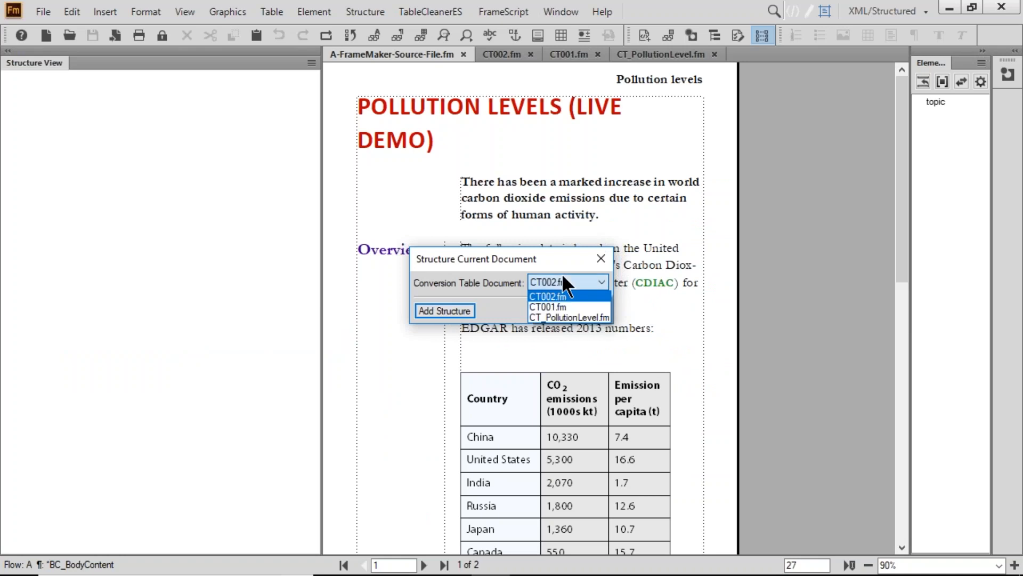
{"action": "left_click", "coordinate": [549, 304]}
{"action": "left_click", "coordinate": [442, 311]}
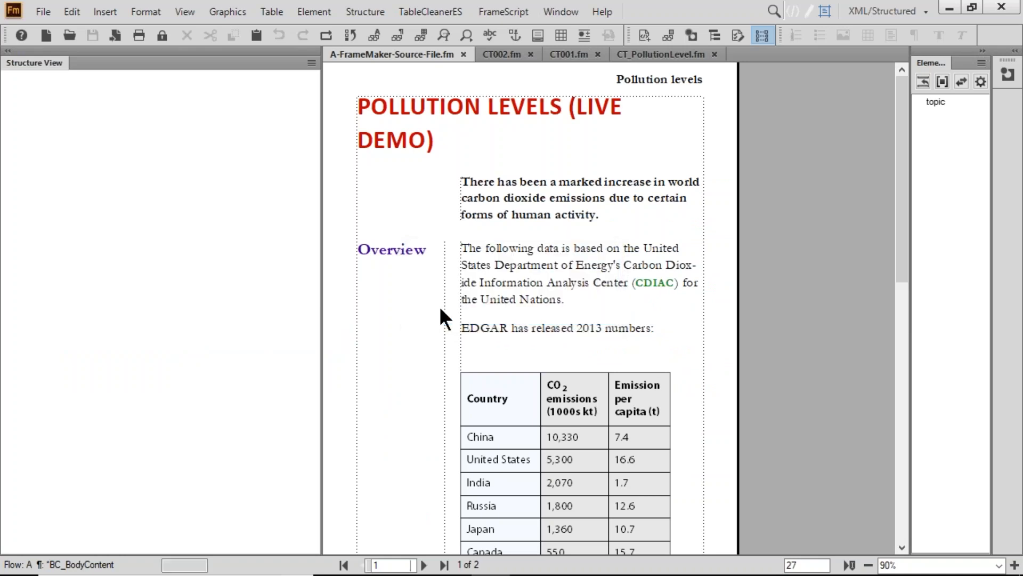
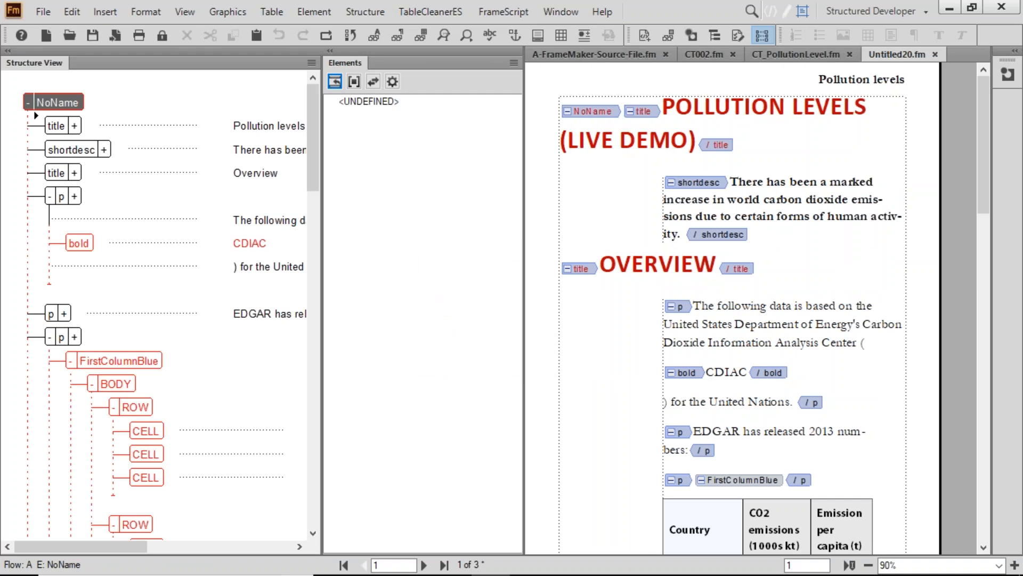
Examine the title, p, shortdesc and FirstColumnBlue elements in the structure created from CT001.fm.
{"action": "left_click", "coordinate": [54, 178]}
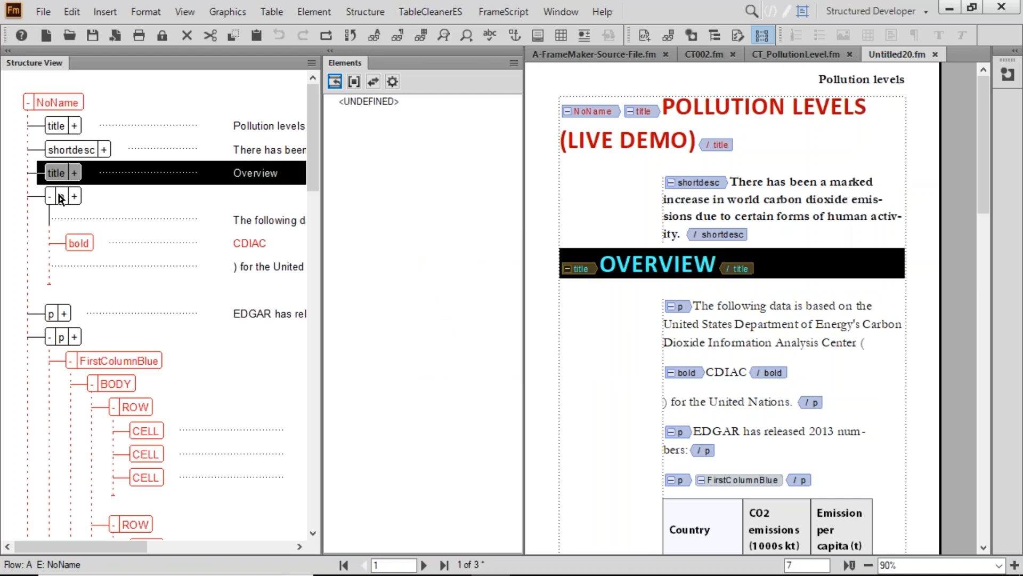
{"action": "left_click", "coordinate": [59, 199]}
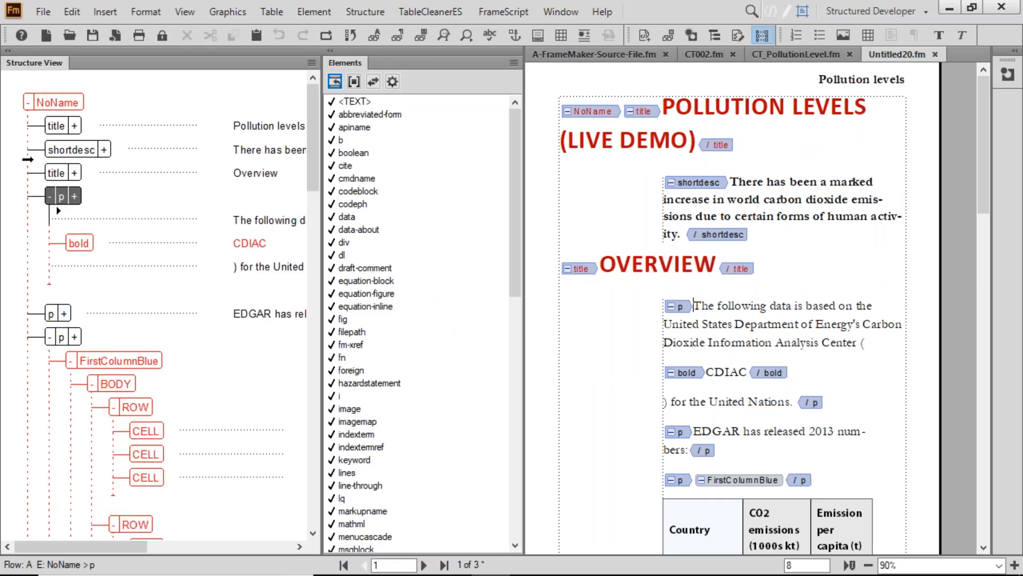
{"action": "left_click_drag", "start_coordinate": [29, 160], "coordinate": [64, 220]}
{"action": "left_click", "coordinate": [132, 141]}
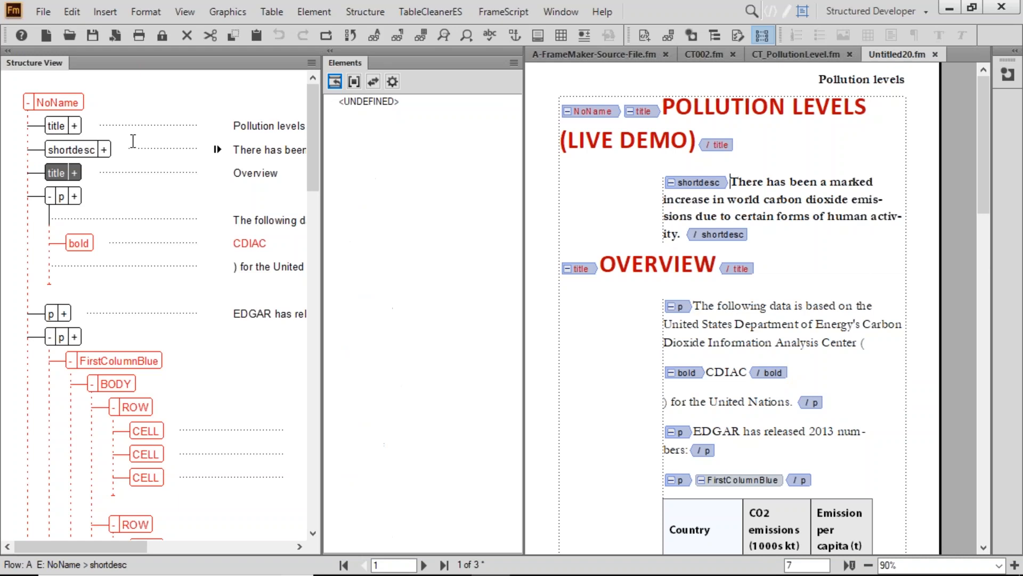
{"action": "left_click", "coordinate": [118, 361]}
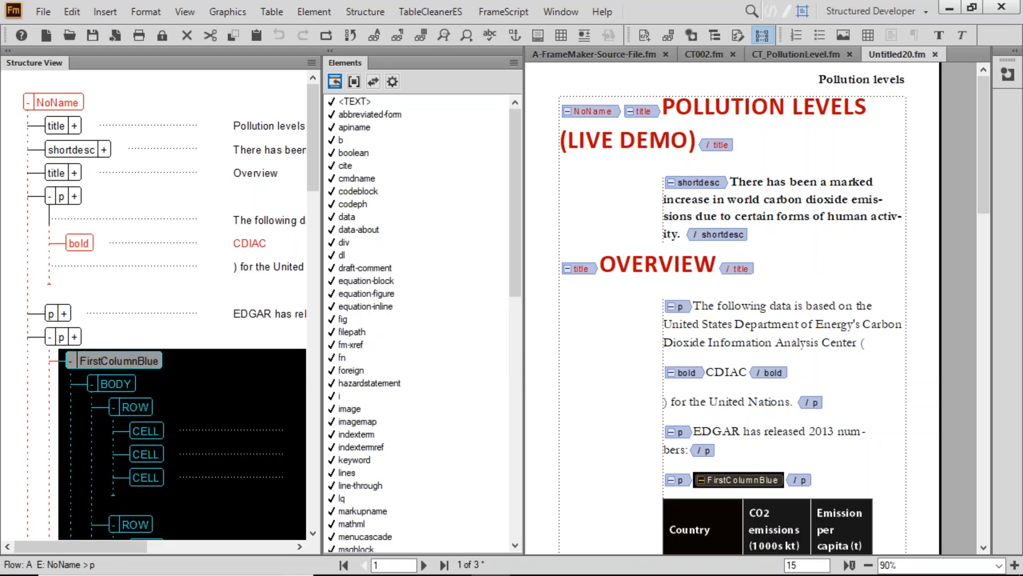
Reset the Structured Developer workspace to its original layout.
{"action": "left_click", "coordinate": [158, 293]}
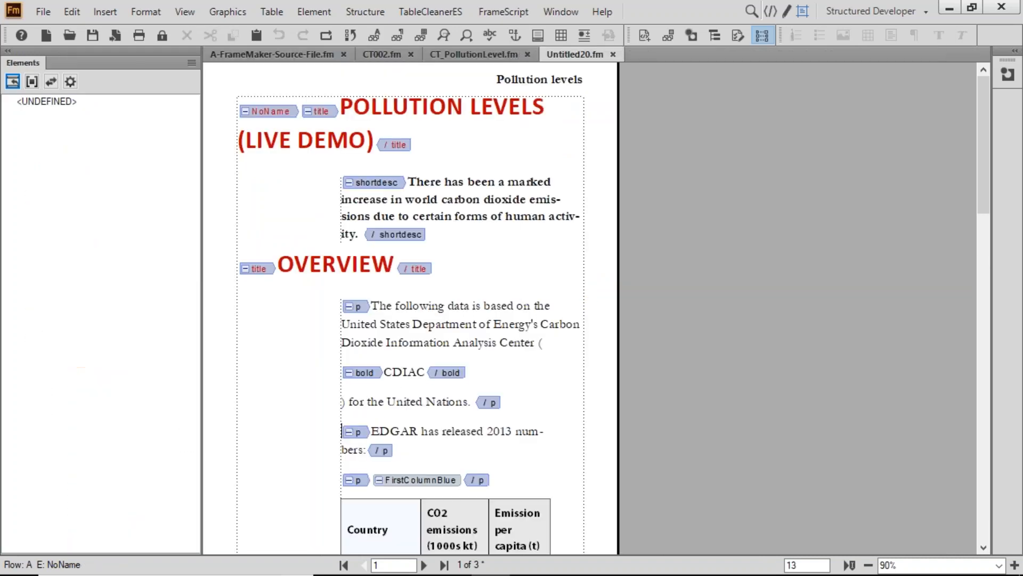
{"action": "left_click", "coordinate": [441, 195]}
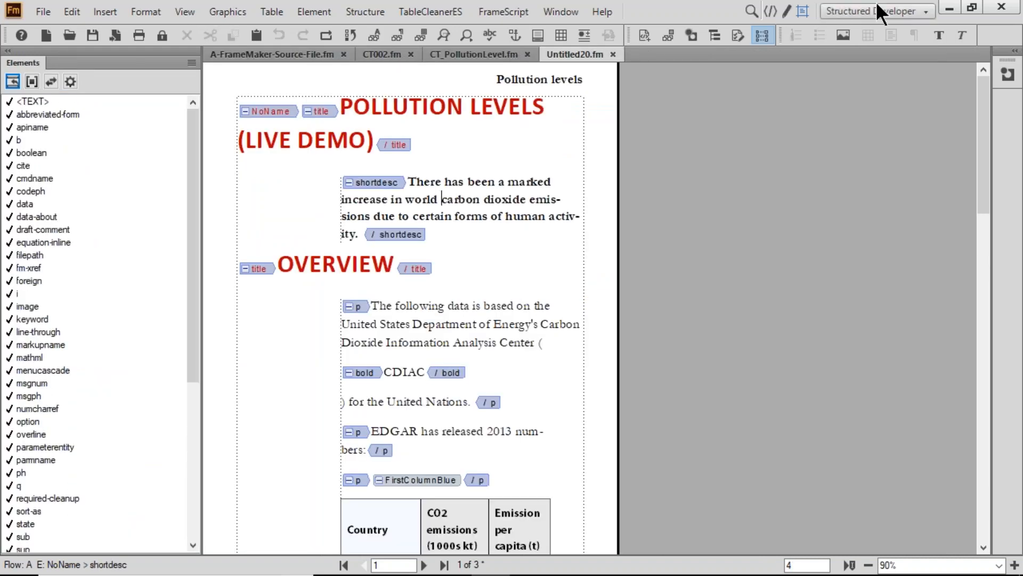
{"action": "left_click", "coordinate": [916, 11]}
{"action": "left_click", "coordinate": [858, 236]}
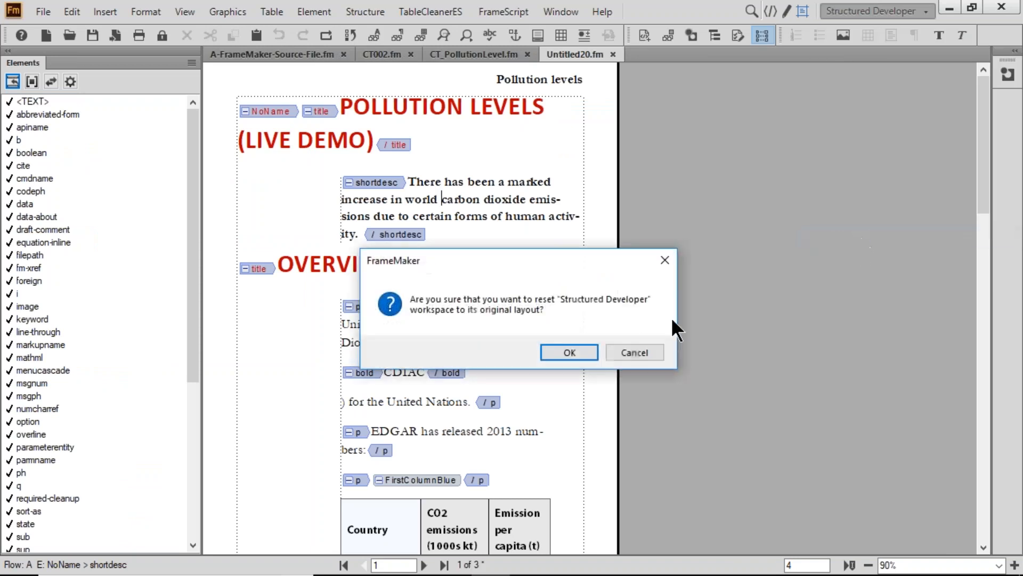
{"action": "left_click", "coordinate": [585, 352]}
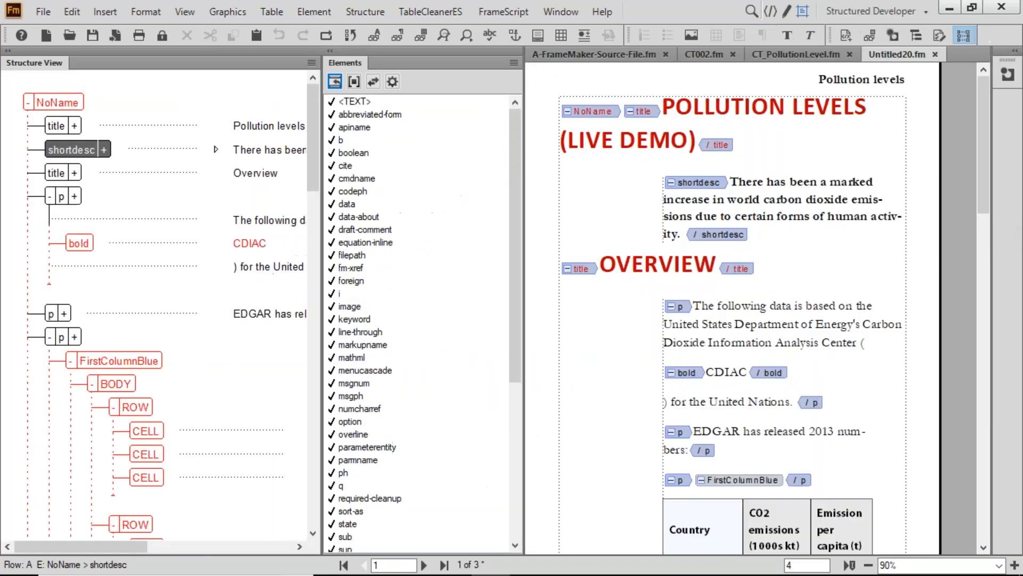
Close Untitled20.fm without saving and bring up the CT_PollutionLevel.fm conversion table.
{"action": "key", "text": "ctrl+w"}
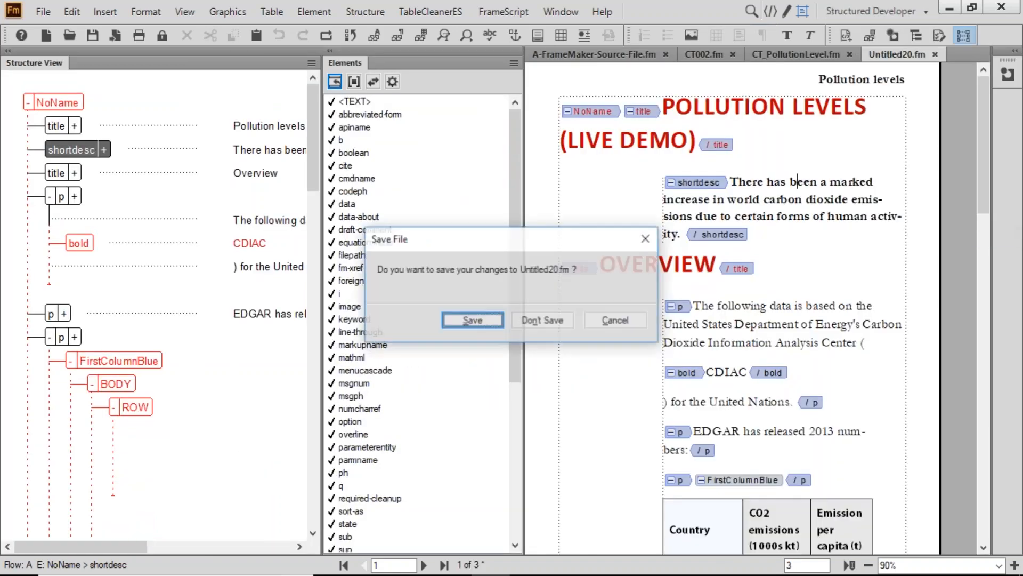
{"action": "left_click", "coordinate": [551, 316]}
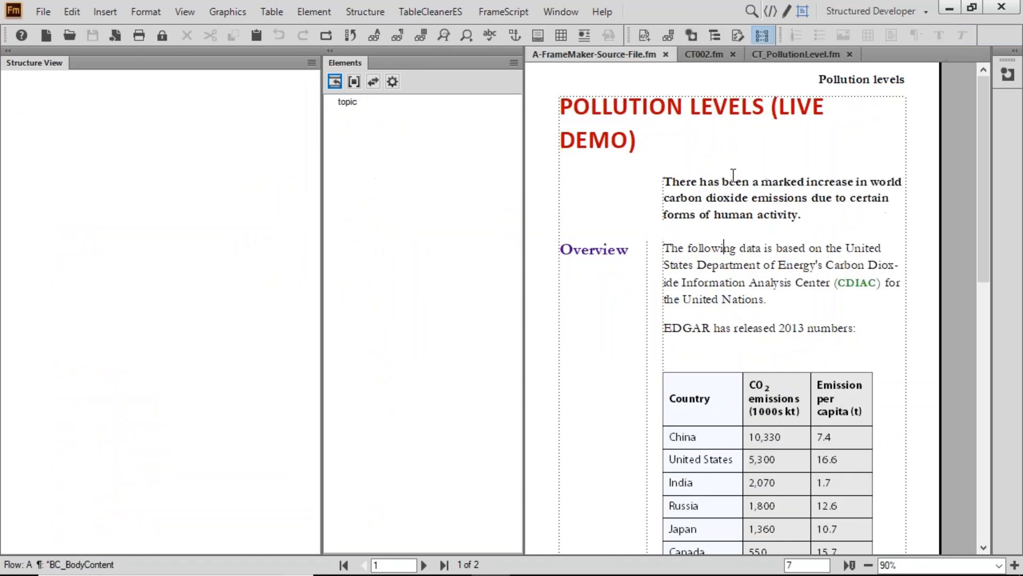
{"action": "left_click", "coordinate": [729, 50]}
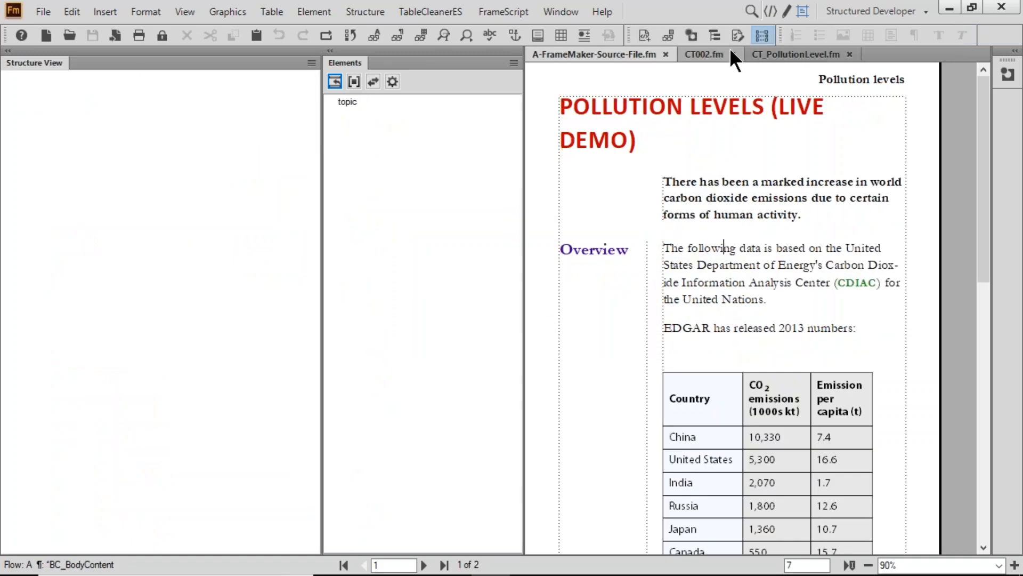
{"action": "left_click", "coordinate": [793, 51]}
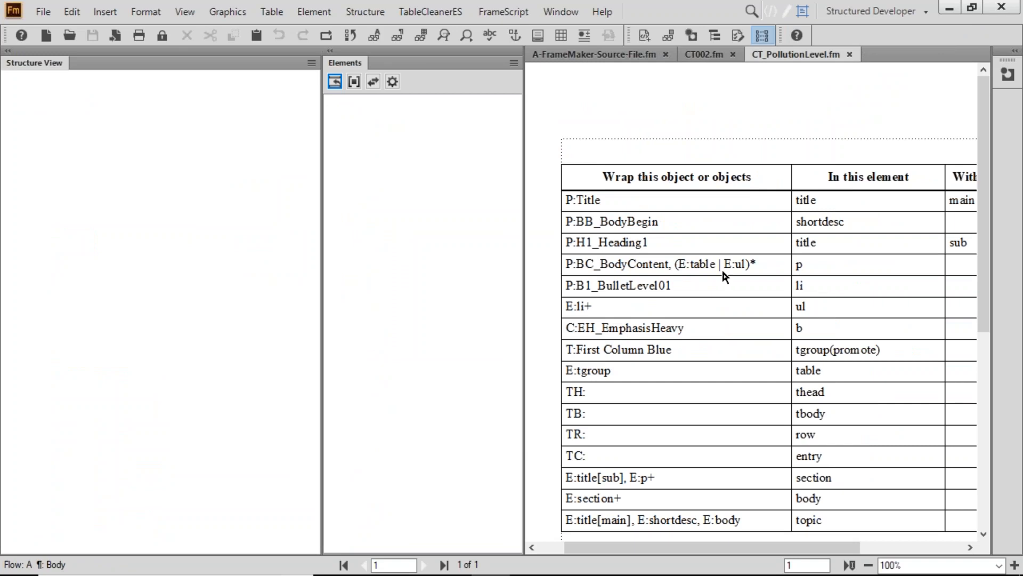
Examine how the conversion table maps Title and H1_Heading1 with main and sub qualifiers, and how the section and topic rules use them.
{"action": "left_click", "coordinate": [726, 204]}
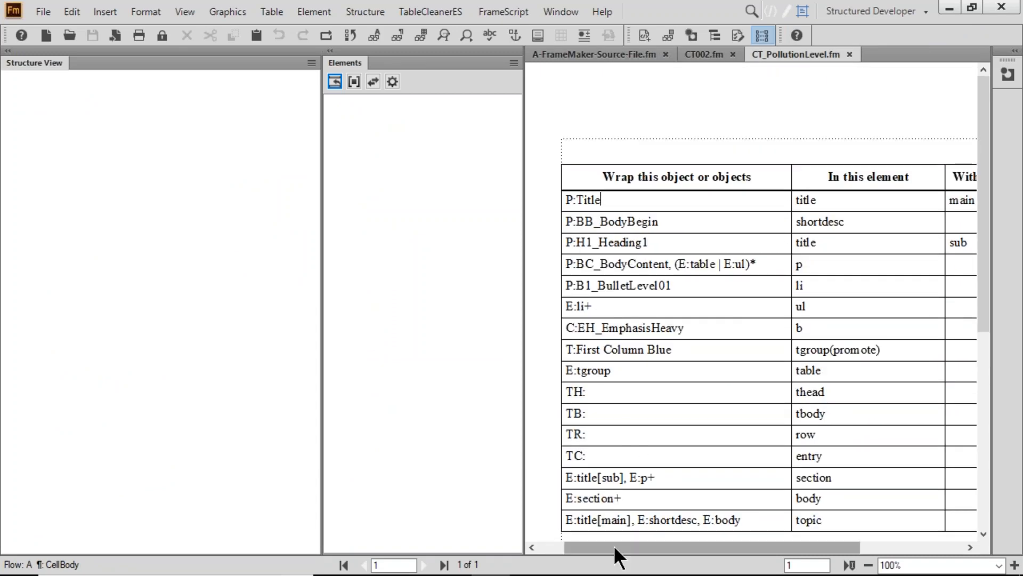
{"action": "left_click_drag", "start_coordinate": [614, 546], "coordinate": [635, 546]}
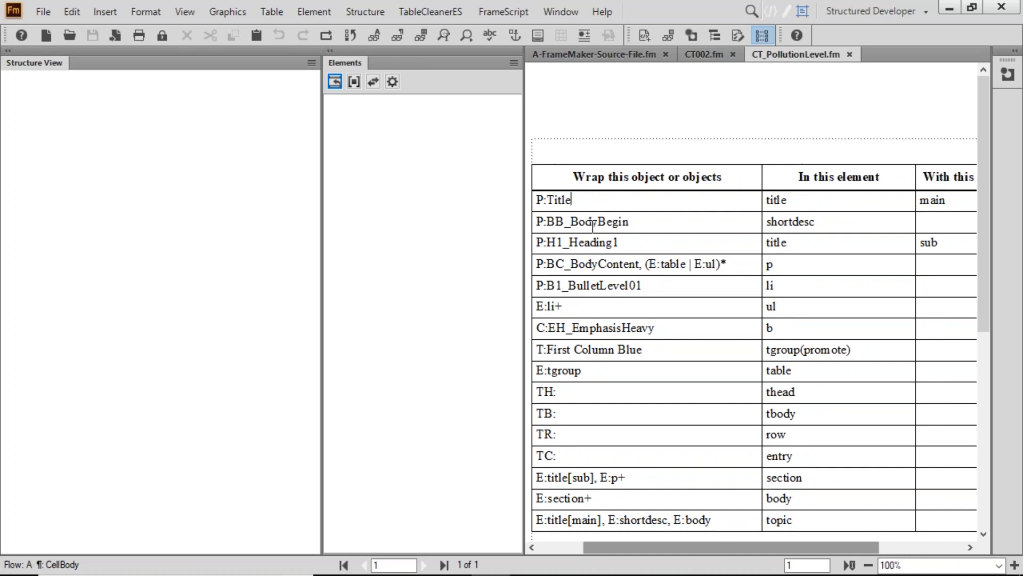
{"action": "left_click", "coordinate": [771, 202], "text": "shift"}
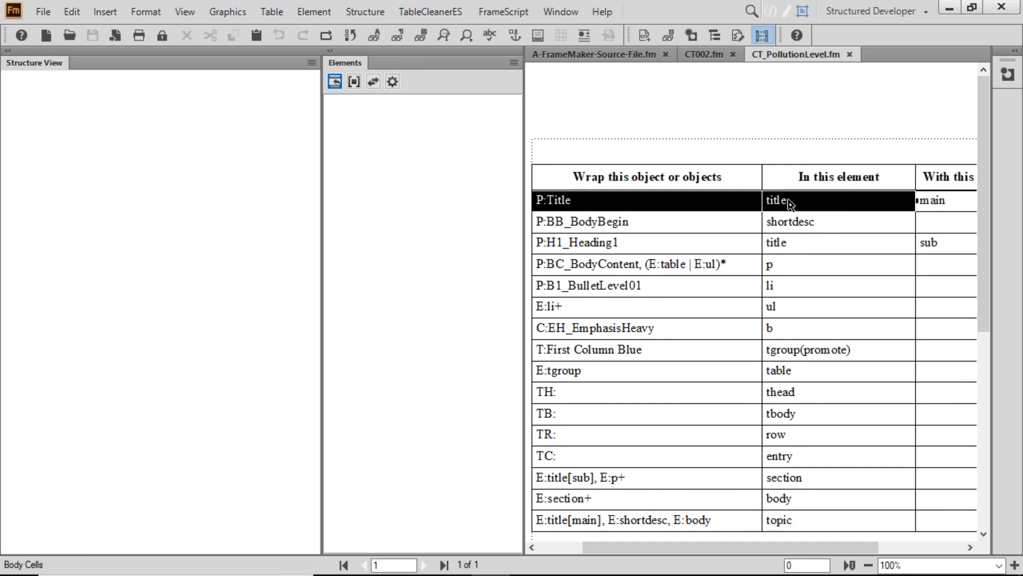
{"action": "left_click_drag", "start_coordinate": [753, 242], "coordinate": [793, 245]}
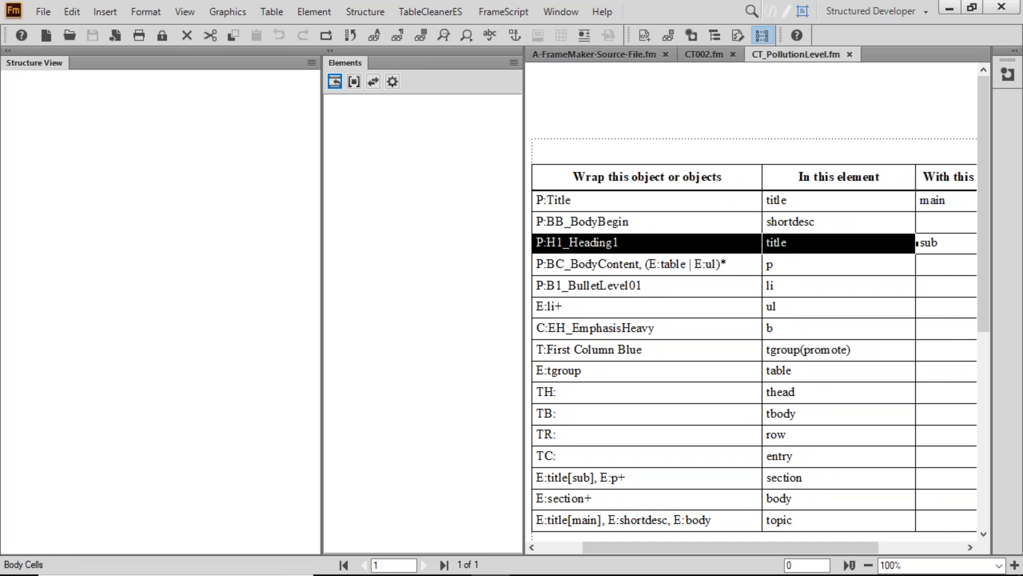
{"action": "double_click", "coordinate": [931, 201]}
{"action": "double_click", "coordinate": [929, 243]}
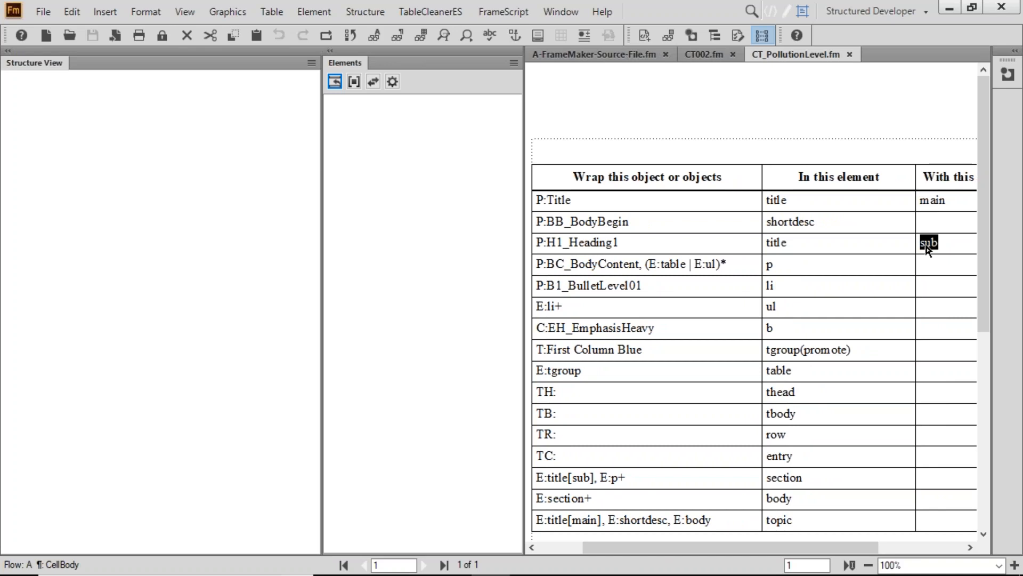
{"action": "scroll", "coordinate": [696, 306], "scroll_direction": "down", "scroll_amount": 4}
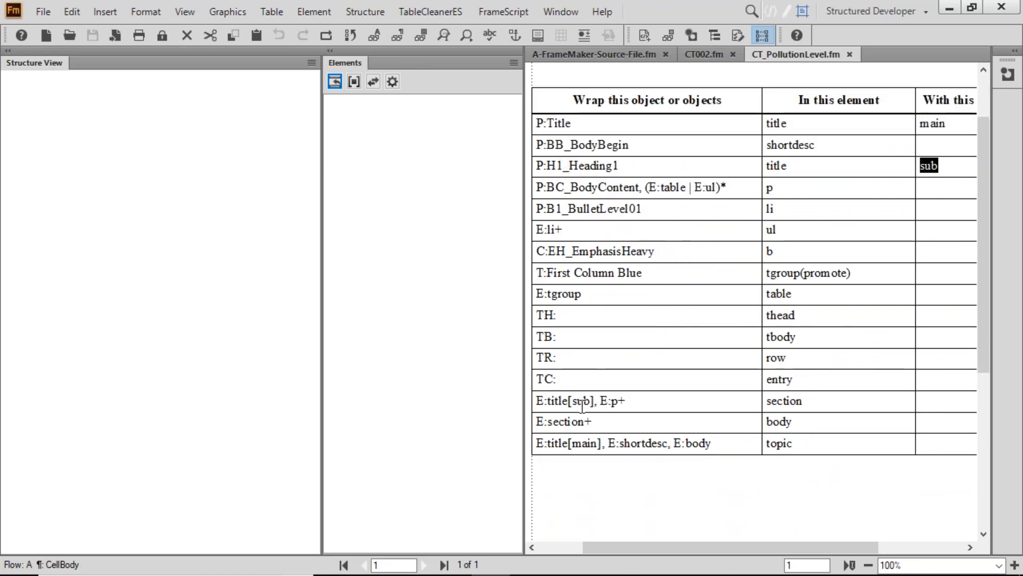
{"action": "left_click_drag", "start_coordinate": [536, 401], "coordinate": [781, 397]}
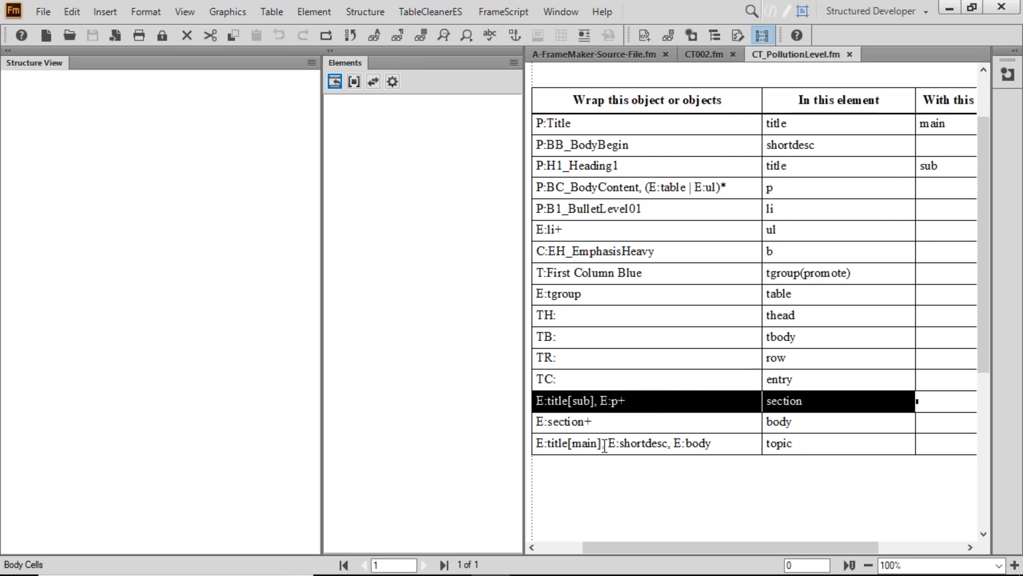
{"action": "left_click_drag", "start_coordinate": [551, 448], "coordinate": [784, 443]}
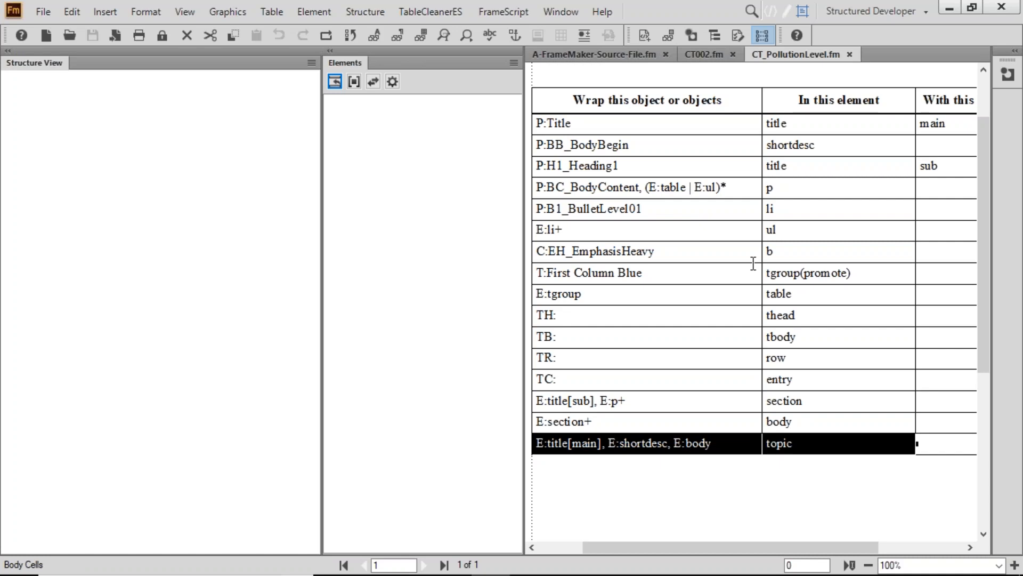
{"action": "left_click", "coordinate": [734, 188]}
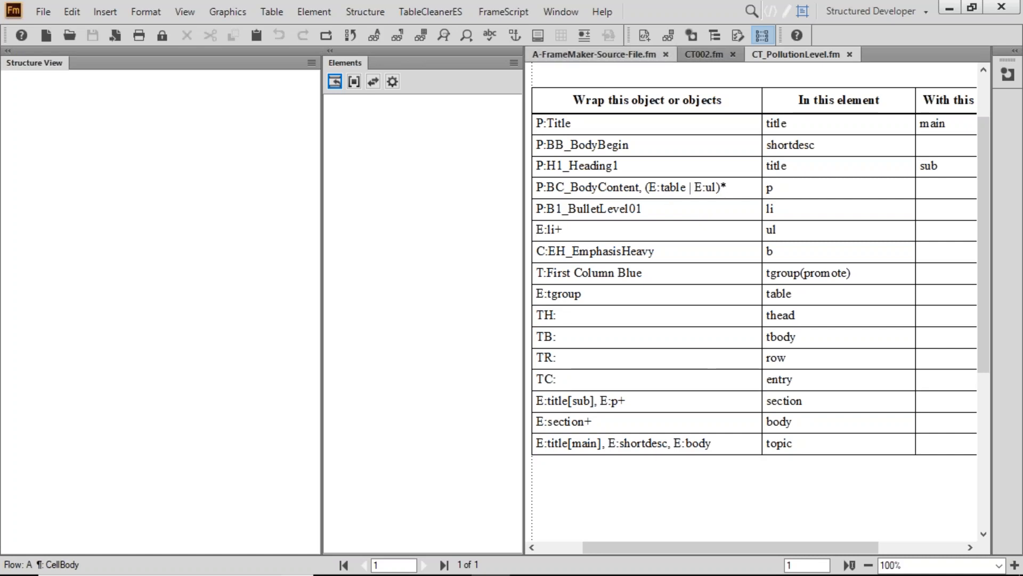
Return to A-FrameMaker-Source-File.fm, close CT002.fm, and place the insertion point in the document's main title.
{"action": "left_click", "coordinate": [595, 54]}
{"action": "left_click", "coordinate": [733, 54]}
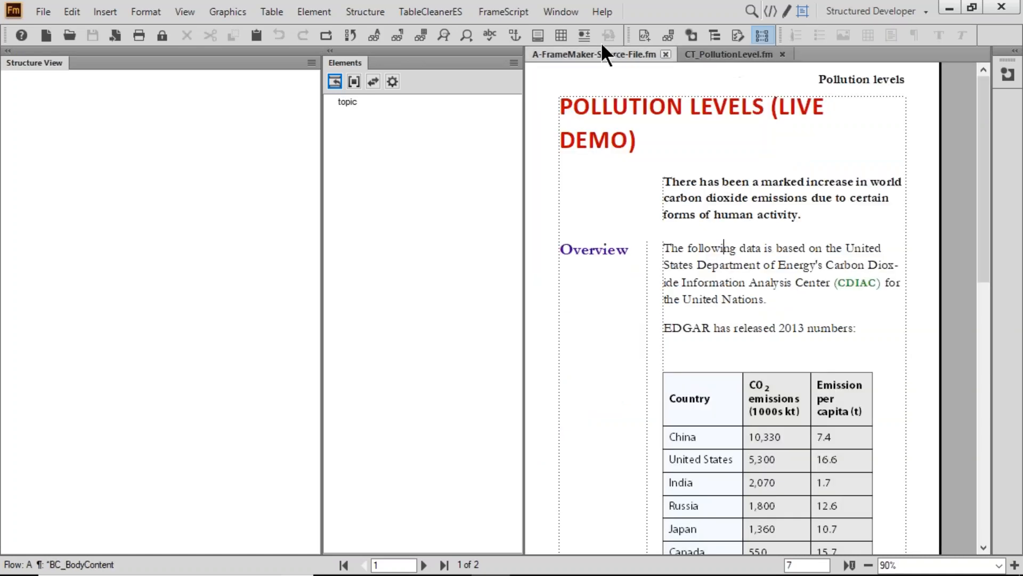
{"action": "left_click", "coordinate": [699, 153]}
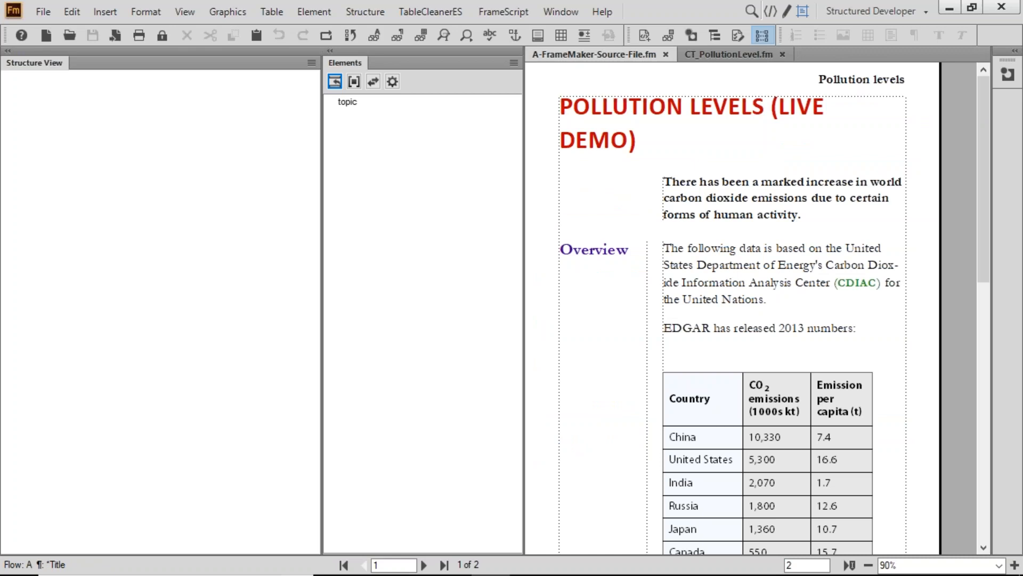
Add structure to the current document using CT_PollutionLevel.fm as the conversion table document.
{"action": "key", "text": "alt+s"}
{"action": "key", "text": "l"}
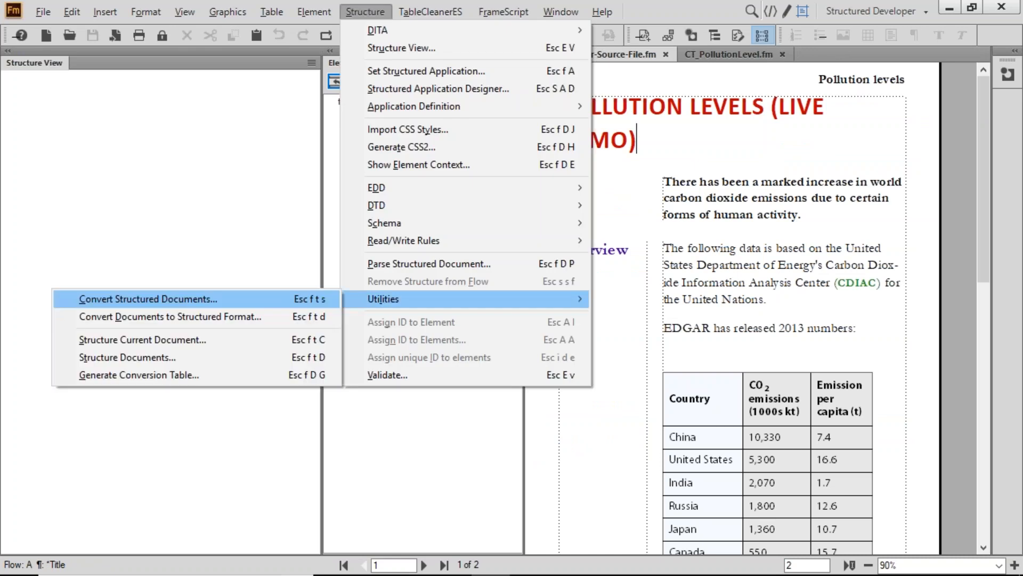
{"action": "key", "text": "Down"}
{"action": "key", "text": "Down"}
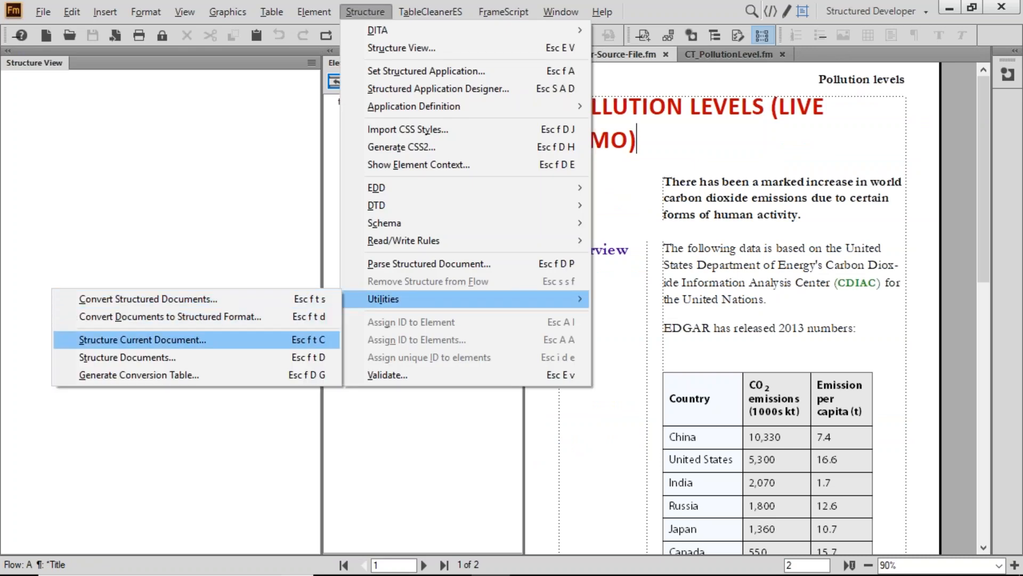
{"action": "key", "text": "Return"}
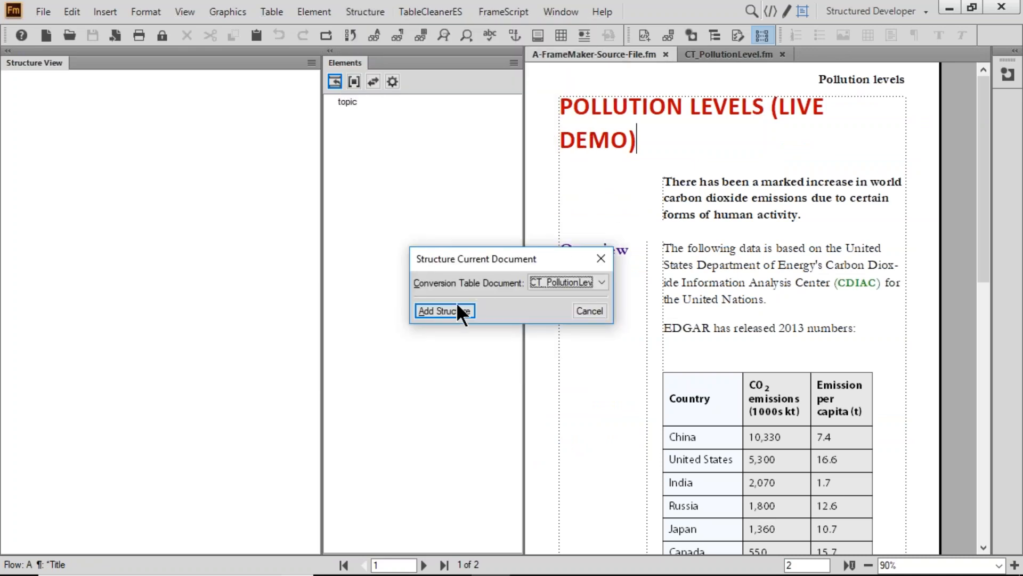
{"action": "left_click", "coordinate": [445, 309]}
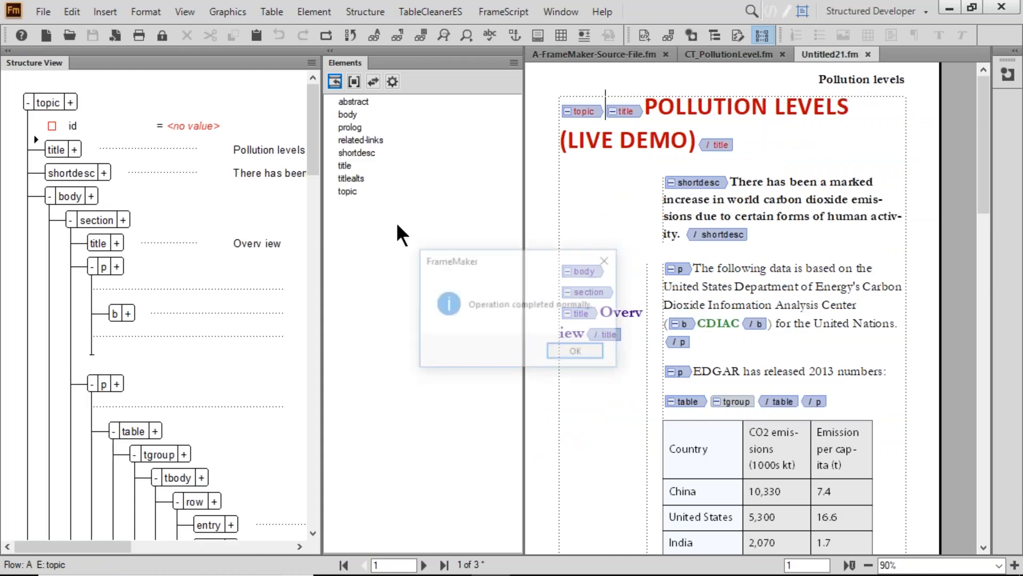
{"action": "left_click", "coordinate": [574, 349]}
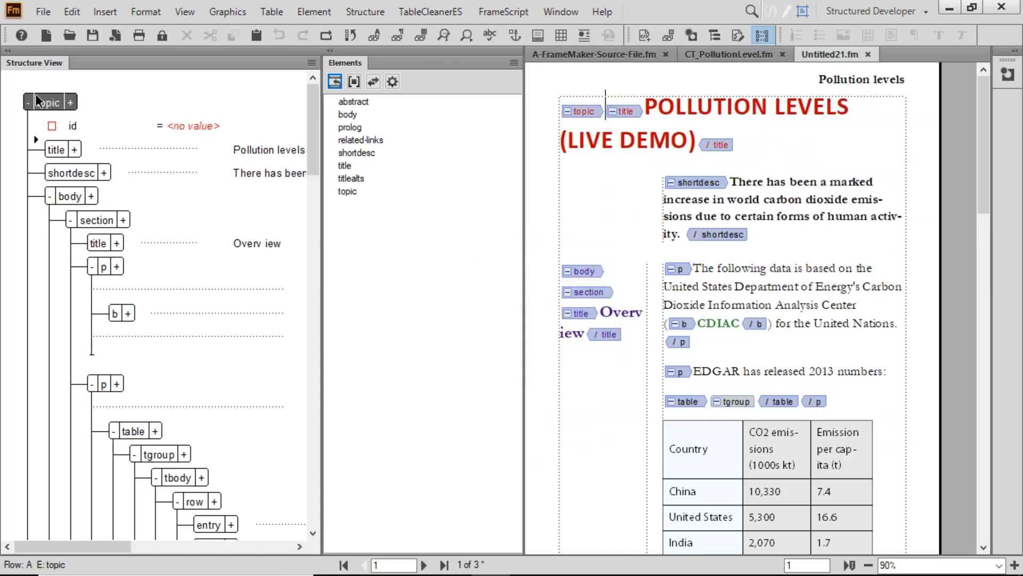
Assign an ID to the topic element, with the scope set to the current file.
{"action": "right_click", "coordinate": [50, 106]}
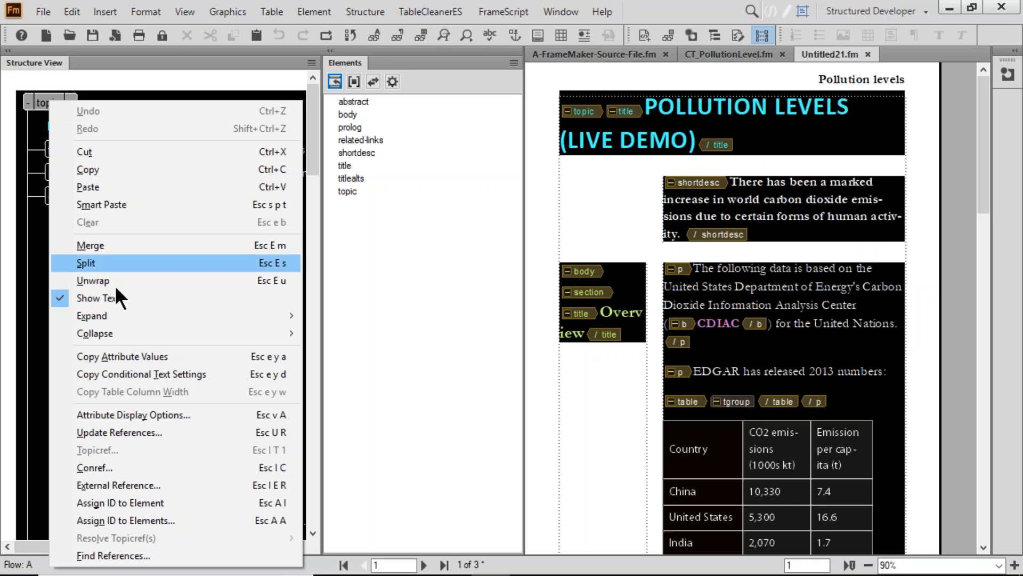
{"action": "left_click", "coordinate": [209, 518]}
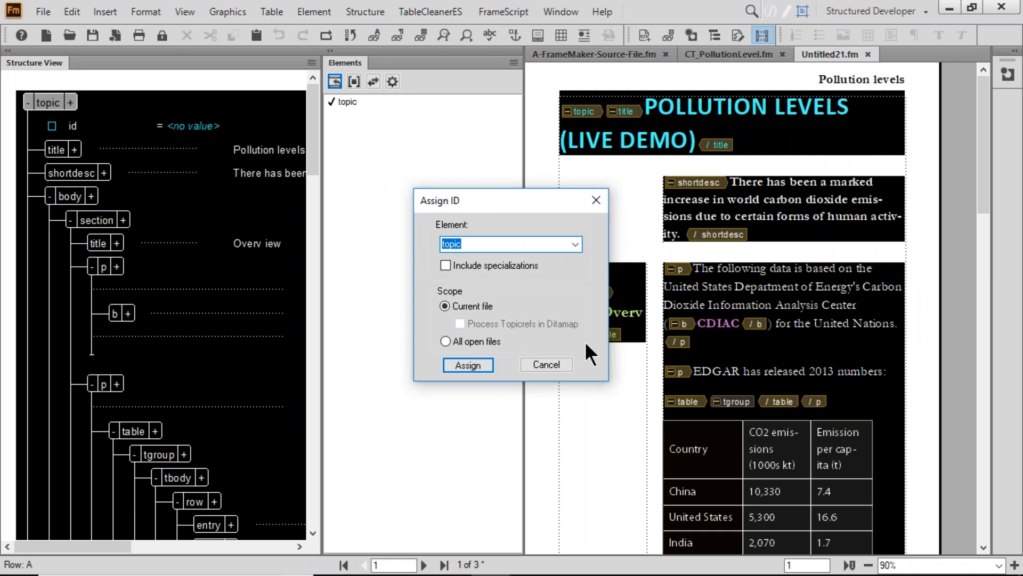
{"action": "left_click", "coordinate": [471, 363]}
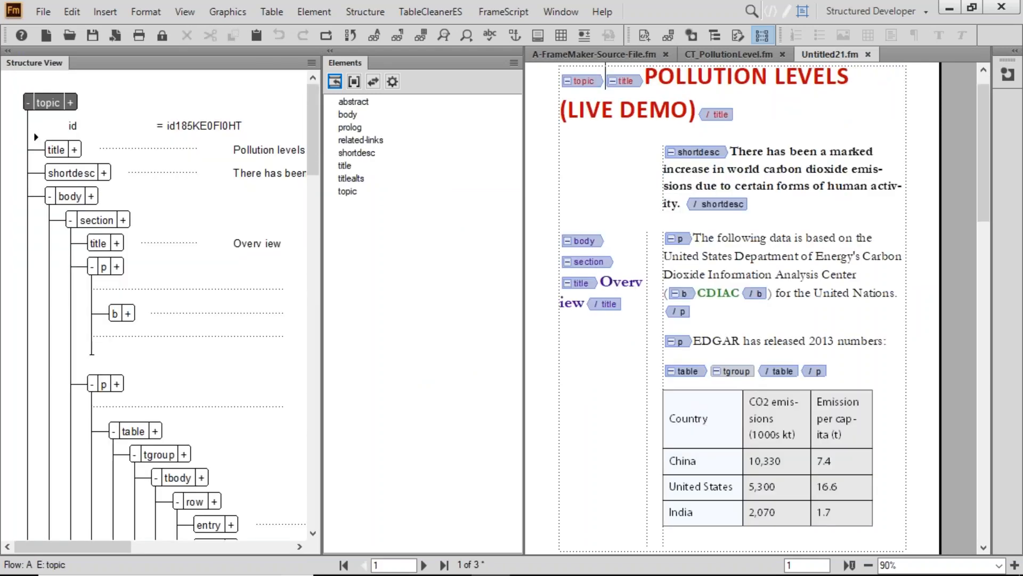
Move the shortdesc element above the topic title, and restore the title to its place before shortdesc.
{"action": "left_click_drag", "start_coordinate": [80, 178], "coordinate": [121, 127]}
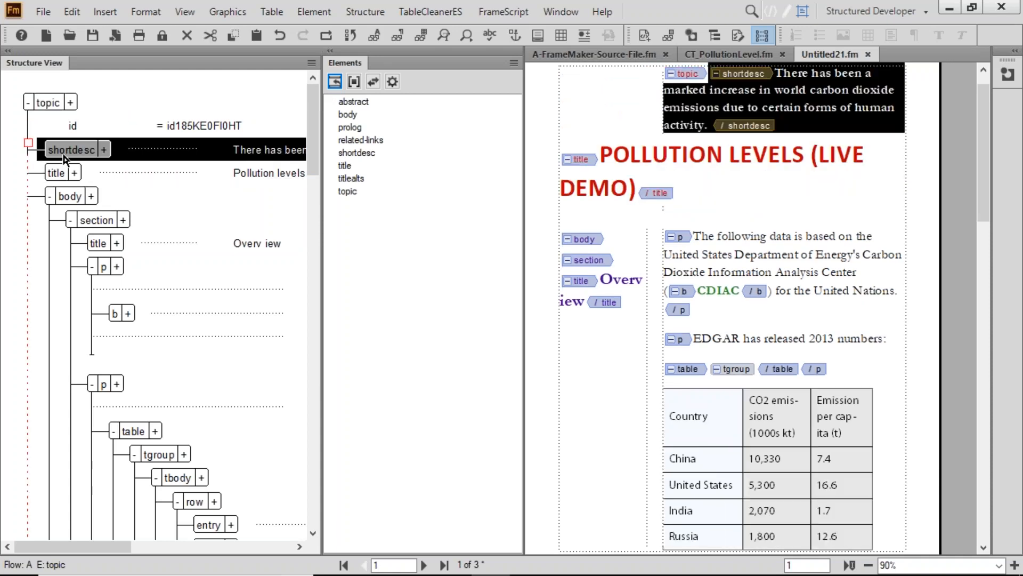
{"action": "left_click_drag", "start_coordinate": [56, 174], "coordinate": [126, 128]}
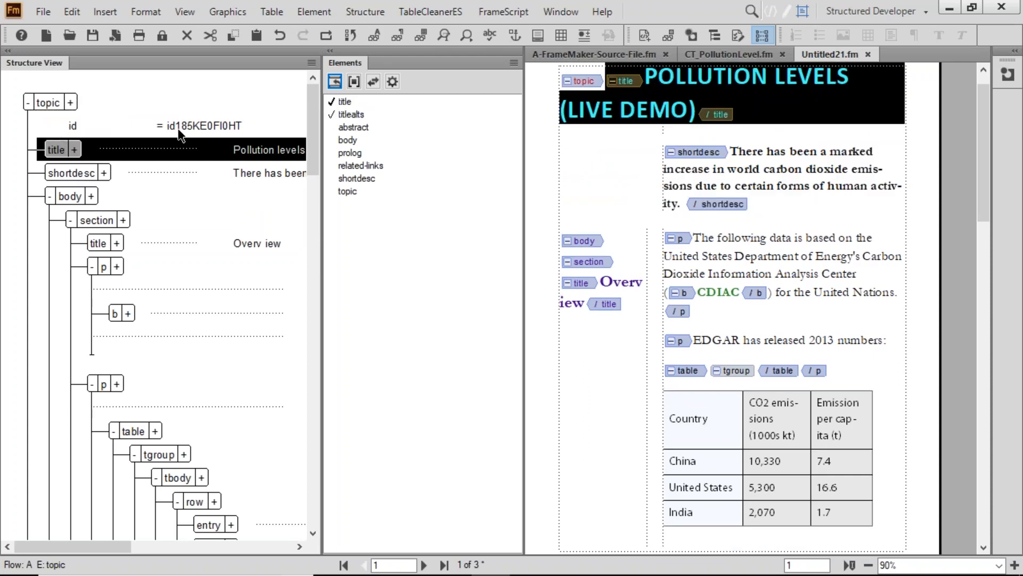
{"action": "left_click", "coordinate": [321, 12]}
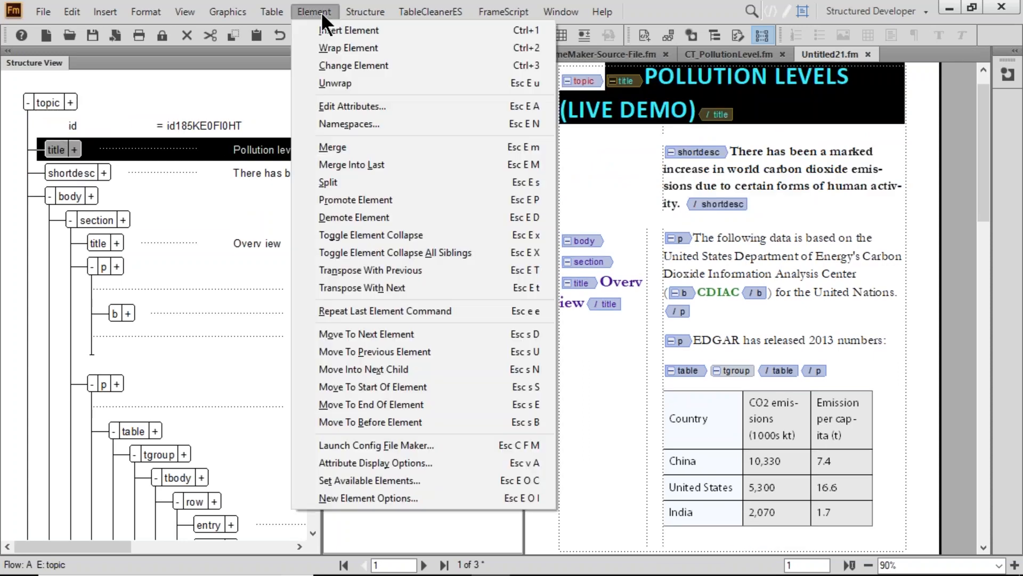
{"action": "mouse_move", "coordinate": [351, 12]}
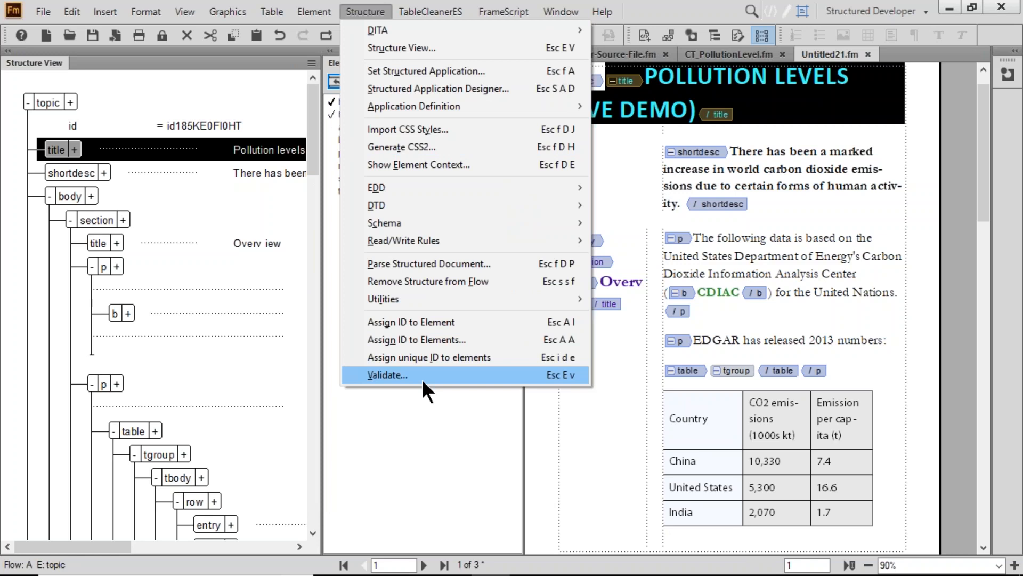
{"action": "left_click", "coordinate": [751, 321]}
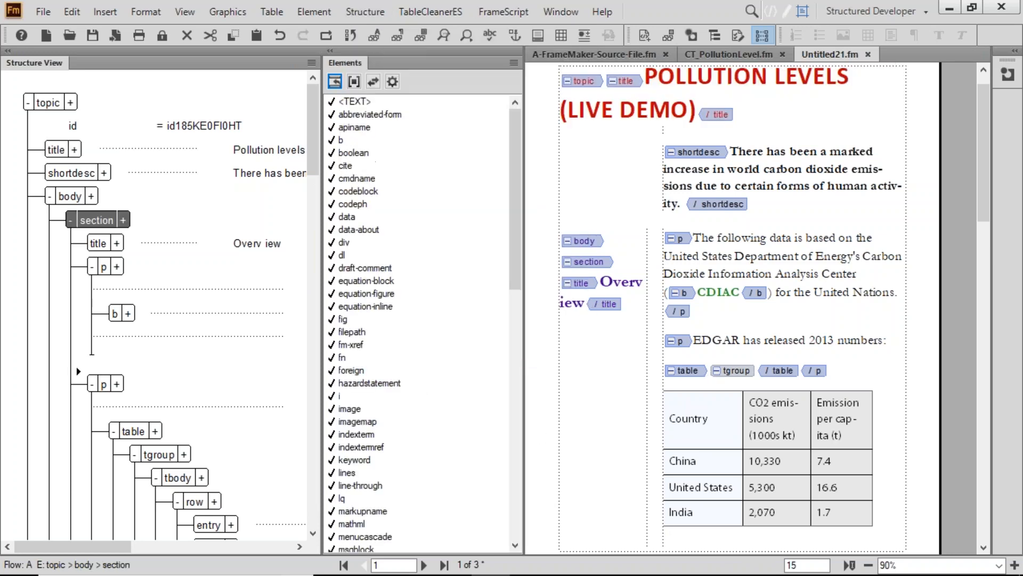
Save the structured document in XML format as PollutionLevels.xml in the WordToDITA-Sunday folder, overwriting the existing file.
{"action": "left_click", "coordinate": [811, 185]}
{"action": "key", "text": "alt+f"}
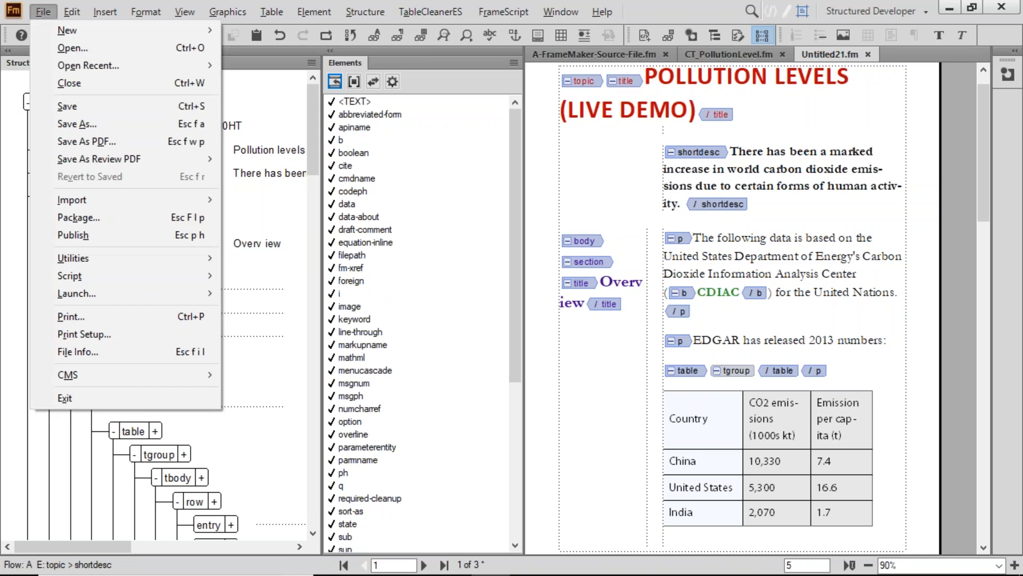
{"action": "left_click", "coordinate": [167, 120]}
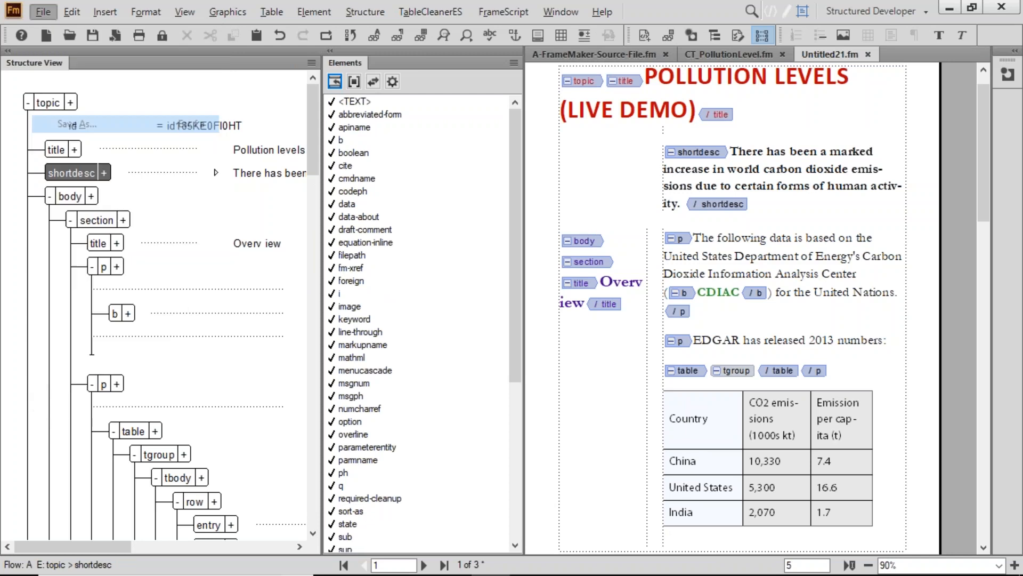
{"action": "left_click", "coordinate": [392, 334]}
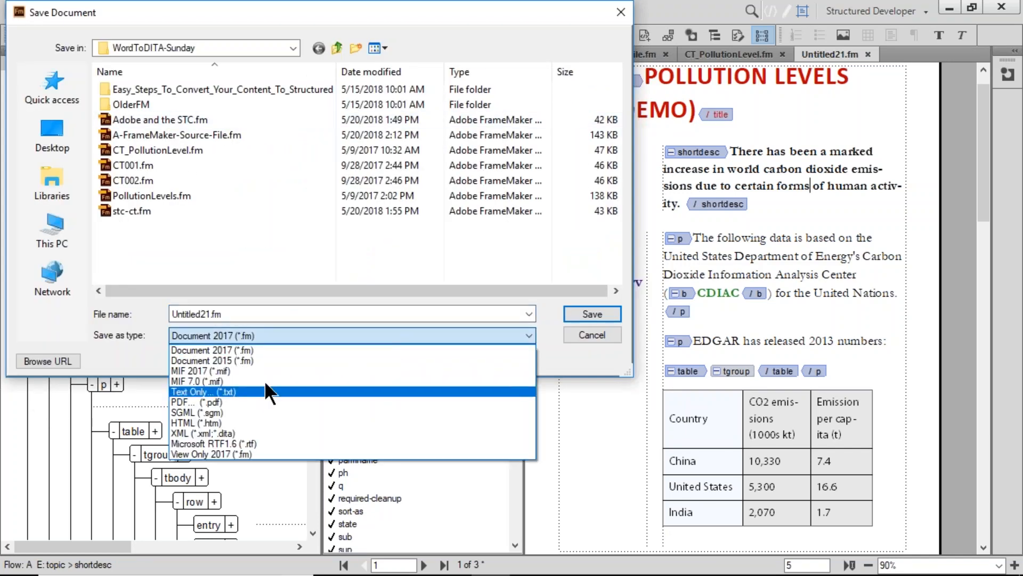
{"action": "left_click", "coordinate": [225, 432]}
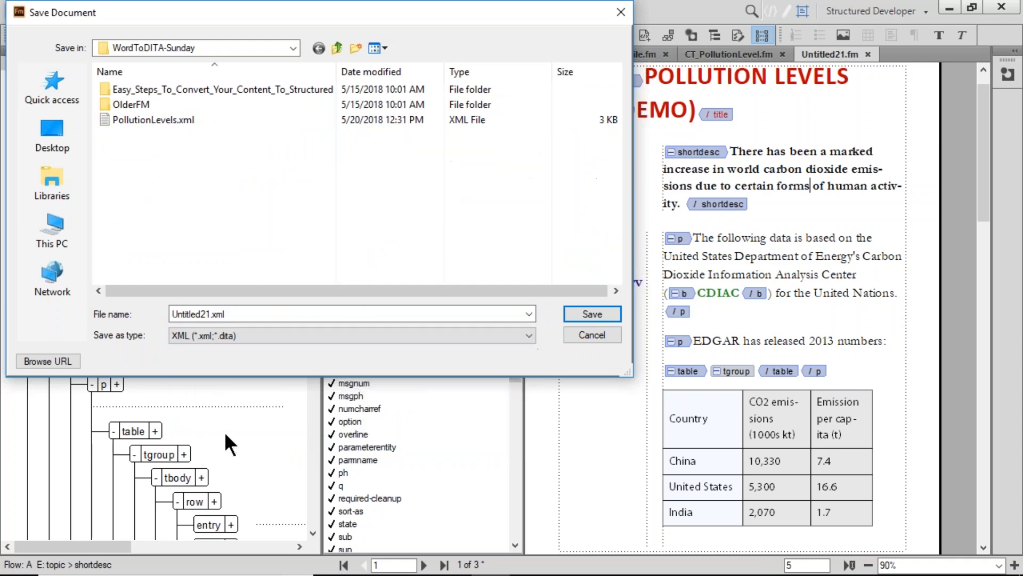
{"action": "left_click", "coordinate": [158, 121]}
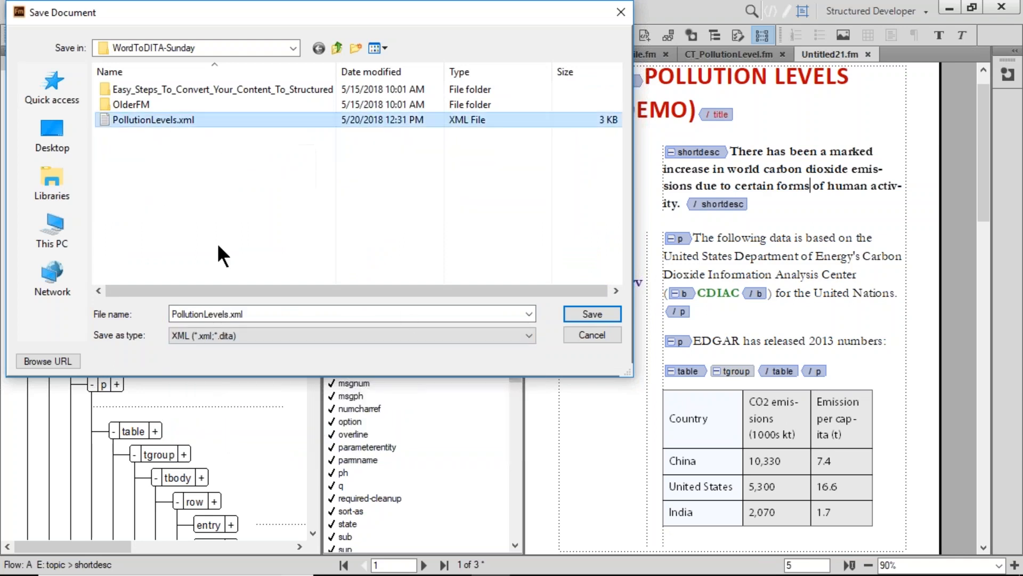
{"action": "left_click", "coordinate": [582, 312]}
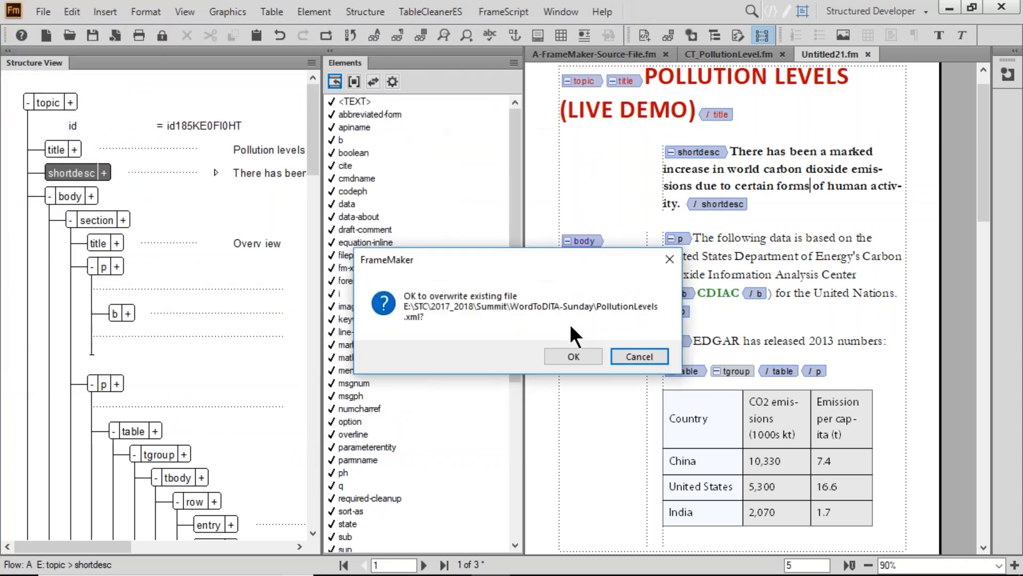
{"action": "left_click", "coordinate": [574, 357]}
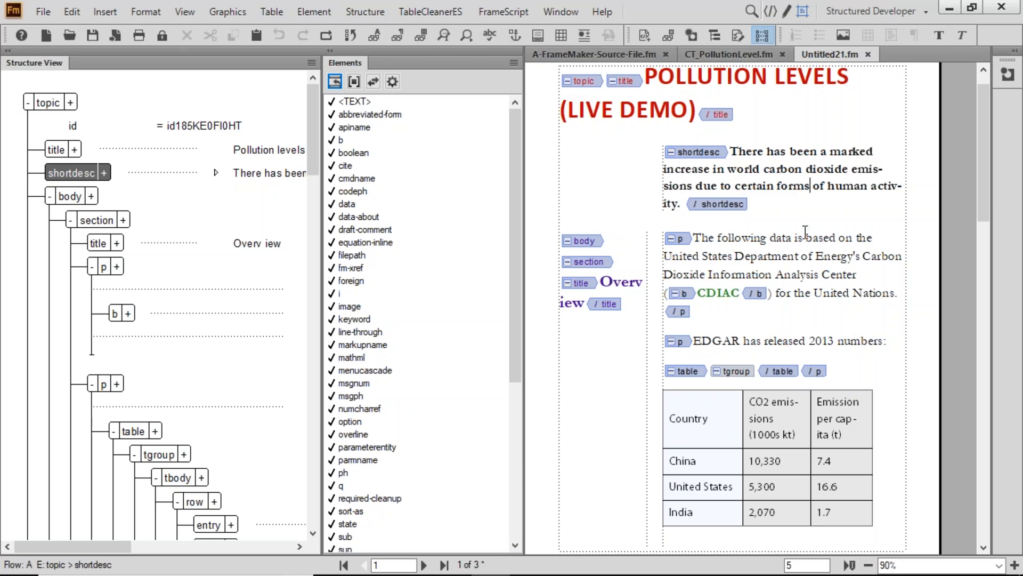
Close the untitled structured document, A-FrameMaker-Source-File.fm and CT_PollutionLevel.fm.
{"action": "left_click", "coordinate": [869, 54]}
{"action": "left_click", "coordinate": [528, 315]}
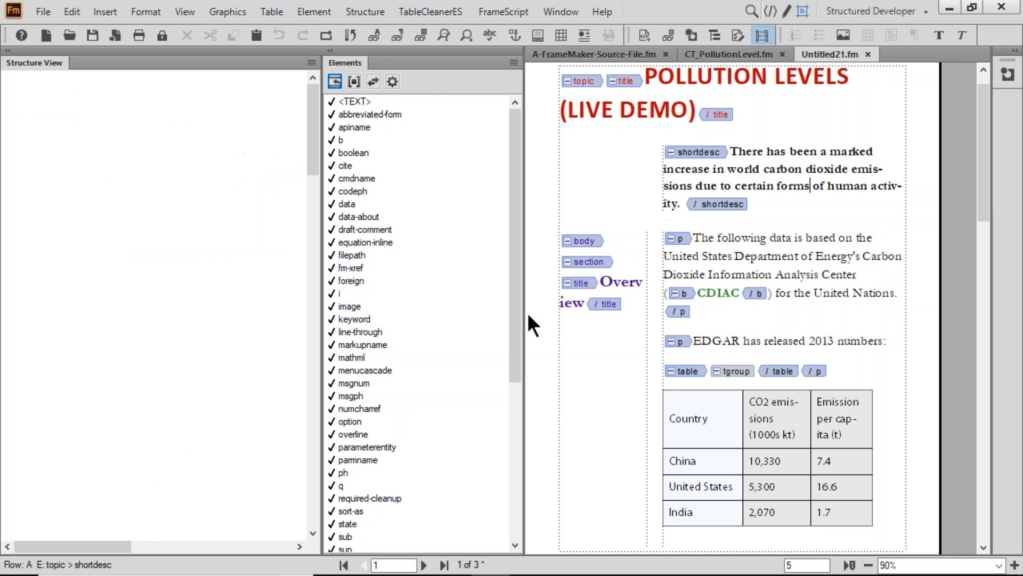
{"action": "left_click", "coordinate": [773, 183]}
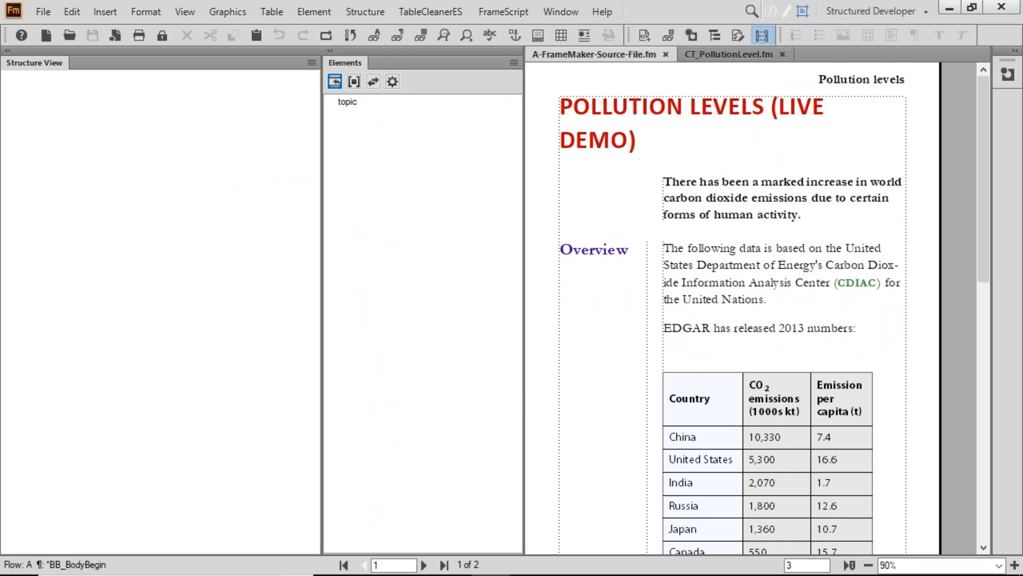
{"action": "key", "text": "ctrl+w"}
{"action": "key", "text": "ctrl+w"}
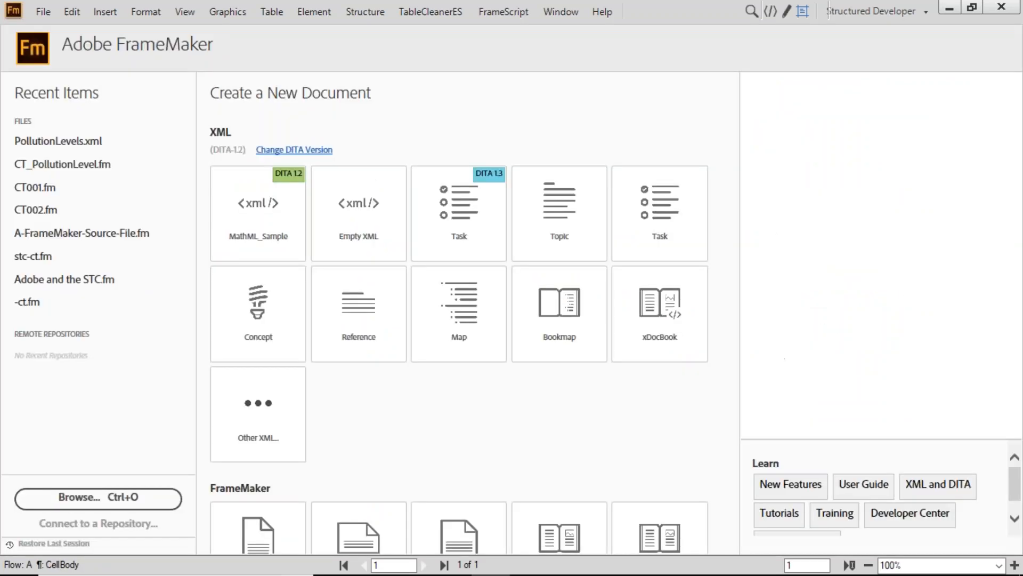
Open PollutionLevels.xml from the WordToDITA-Sunday folder.
{"action": "left_click", "coordinate": [39, 11]}
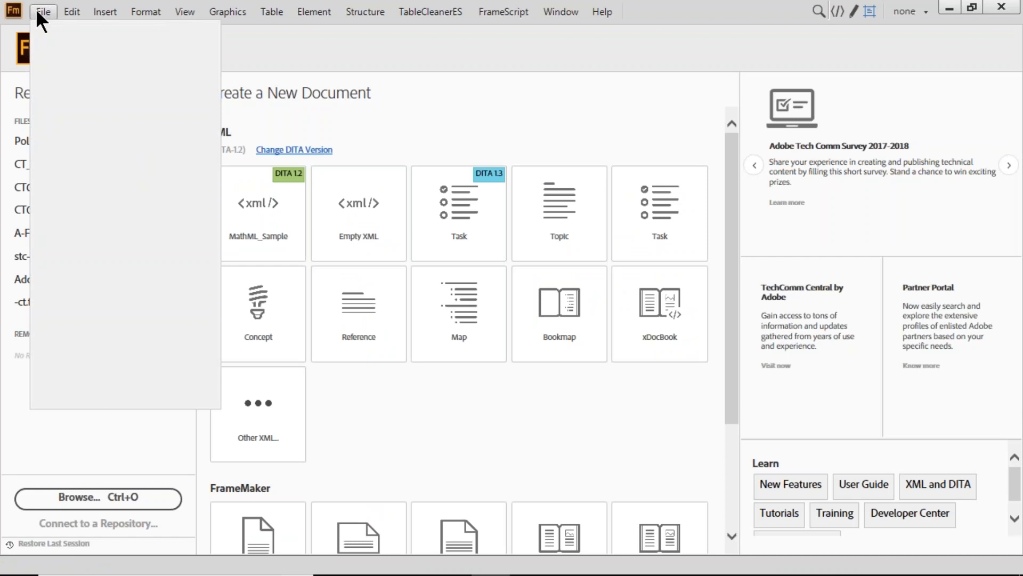
{"action": "left_click", "coordinate": [67, 48]}
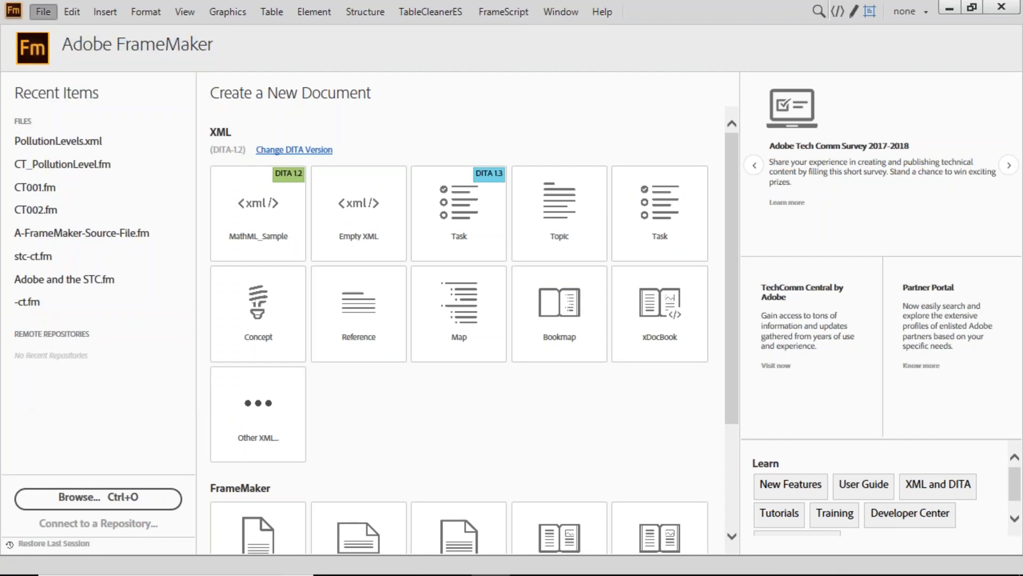
{"action": "left_click", "coordinate": [141, 208]}
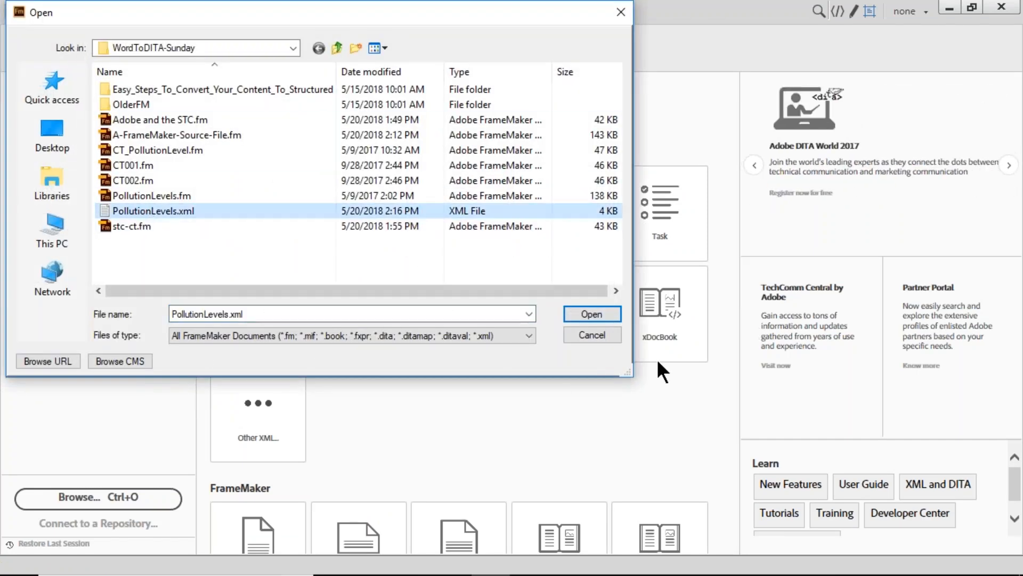
{"action": "key", "text": "super"}
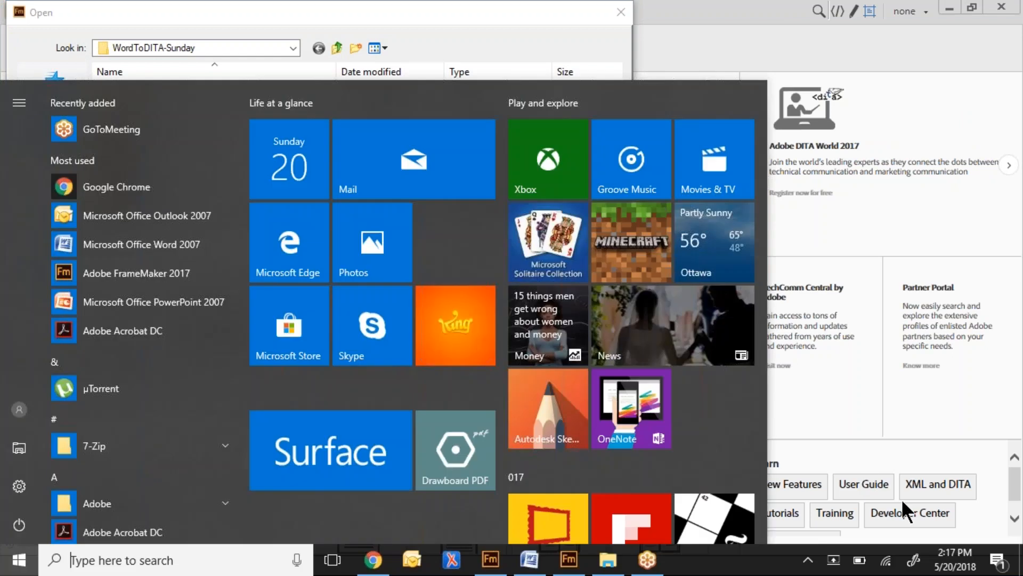
{"action": "key", "text": "Escape"}
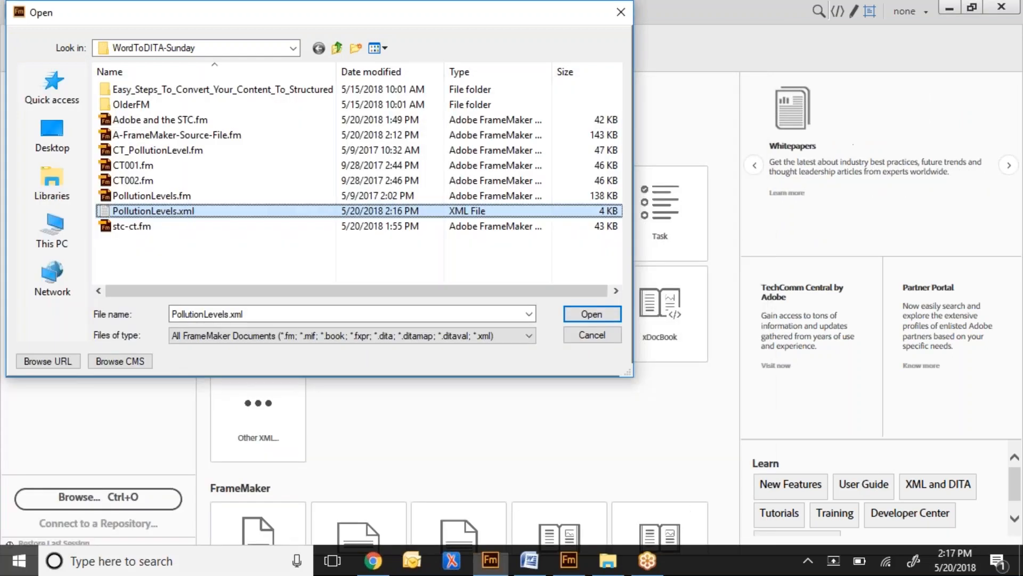
{"action": "left_click", "coordinate": [599, 312]}
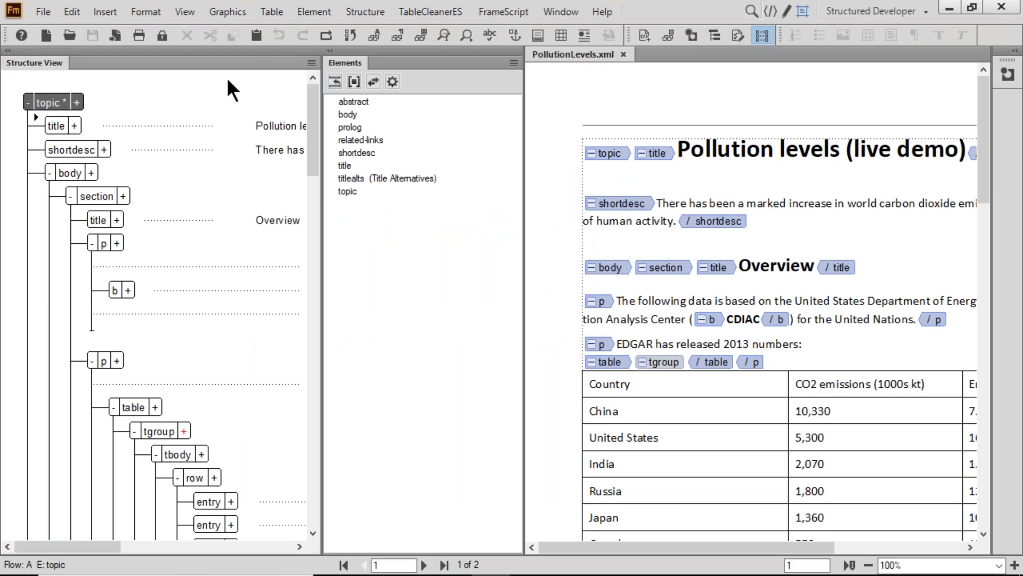
Close the Structure View and look over the reopened topic's page header, emissions table and BRIC region section.
{"action": "left_click_drag", "start_coordinate": [47, 64], "coordinate": [62, 66]}
{"action": "left_click", "coordinate": [395, 50]}
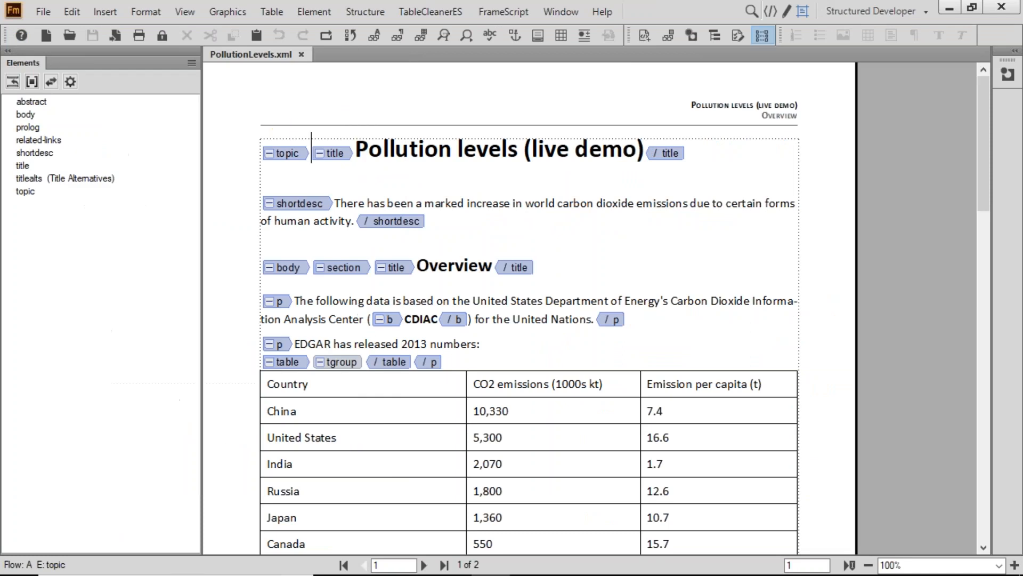
{"action": "scroll", "coordinate": [533, 320], "scroll_direction": "down", "scroll_amount": 3}
{"action": "scroll", "coordinate": [802, 197], "scroll_direction": "up", "scroll_amount": 2}
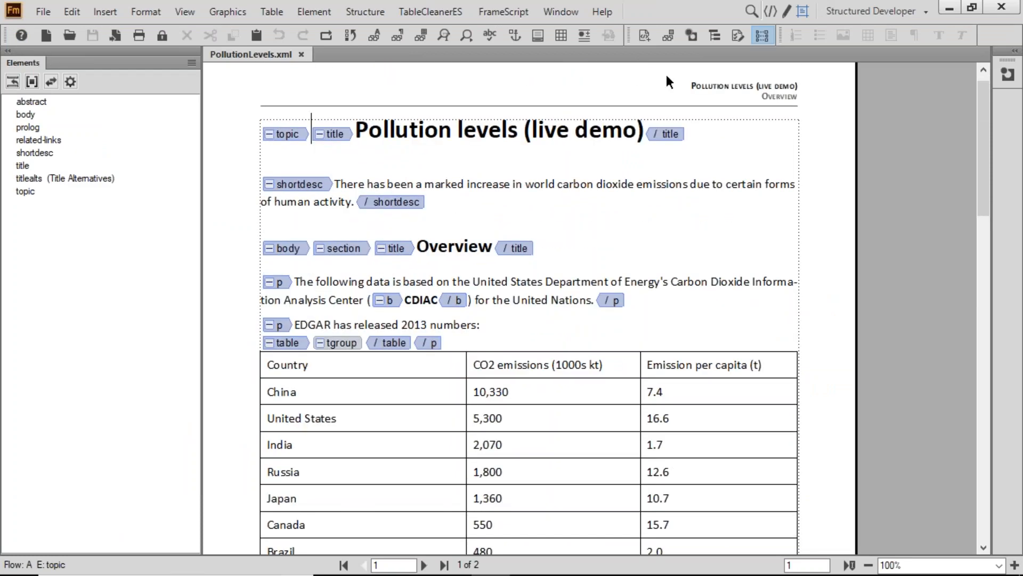
{"action": "left_click", "coordinate": [687, 80]}
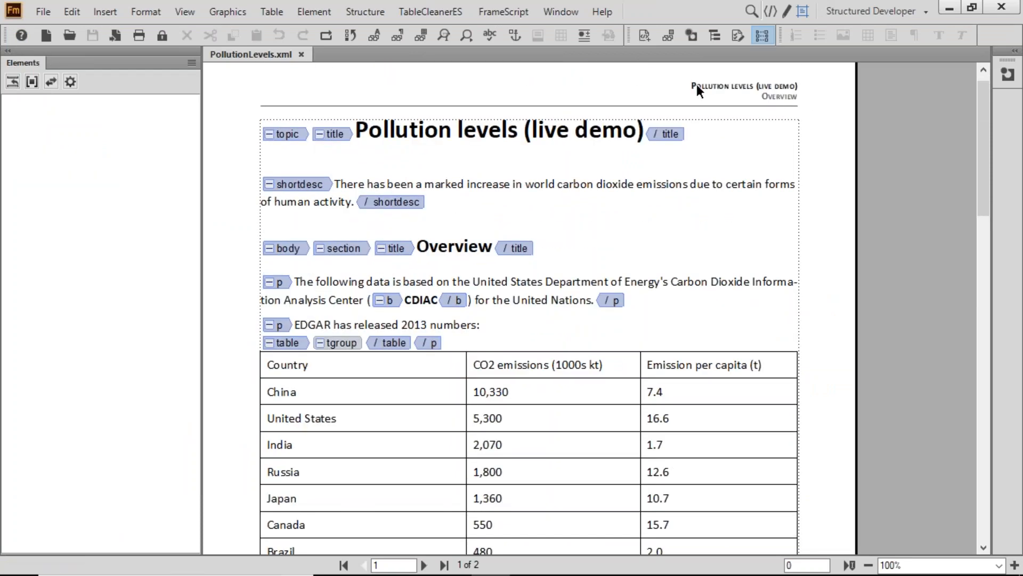
{"action": "scroll", "coordinate": [739, 180], "scroll_direction": "down", "scroll_amount": 5}
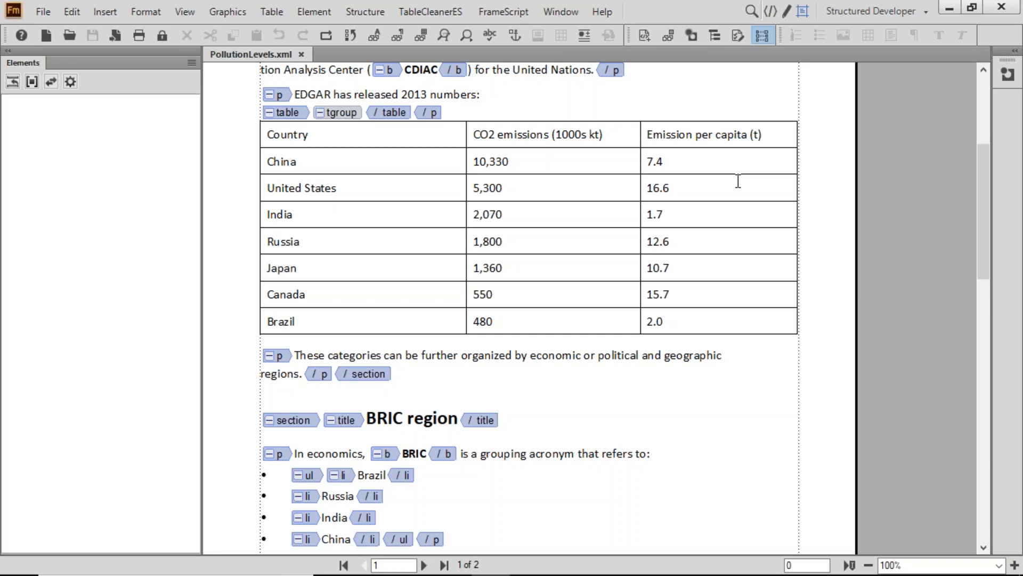
{"action": "left_click_drag", "start_coordinate": [413, 162], "coordinate": [753, 201]}
{"action": "left_click", "coordinate": [670, 241]}
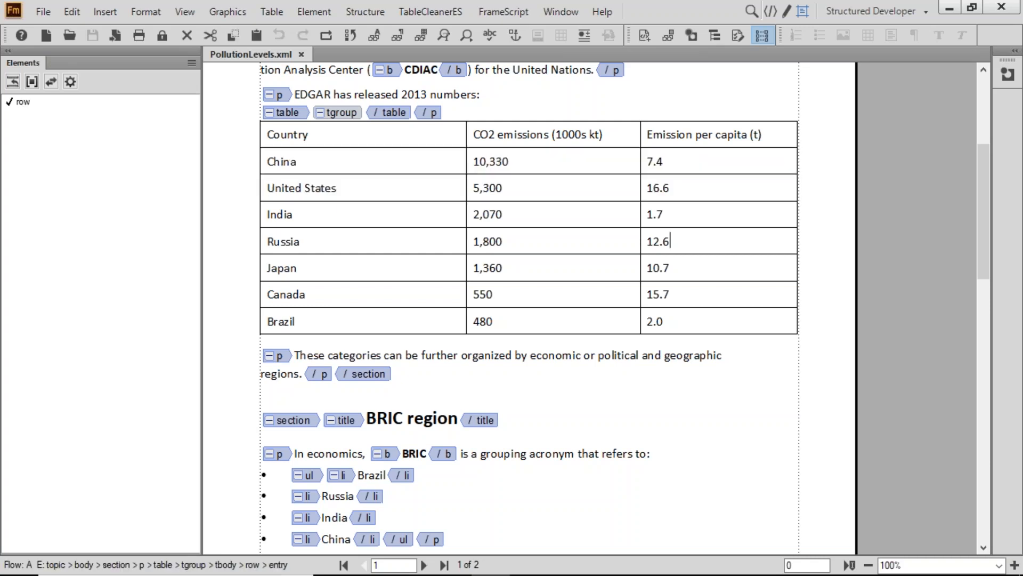
{"action": "scroll", "coordinate": [670, 241], "scroll_direction": "down", "scroll_amount": 2}
{"action": "scroll", "coordinate": [530, 310], "scroll_direction": "down", "scroll_amount": 3}
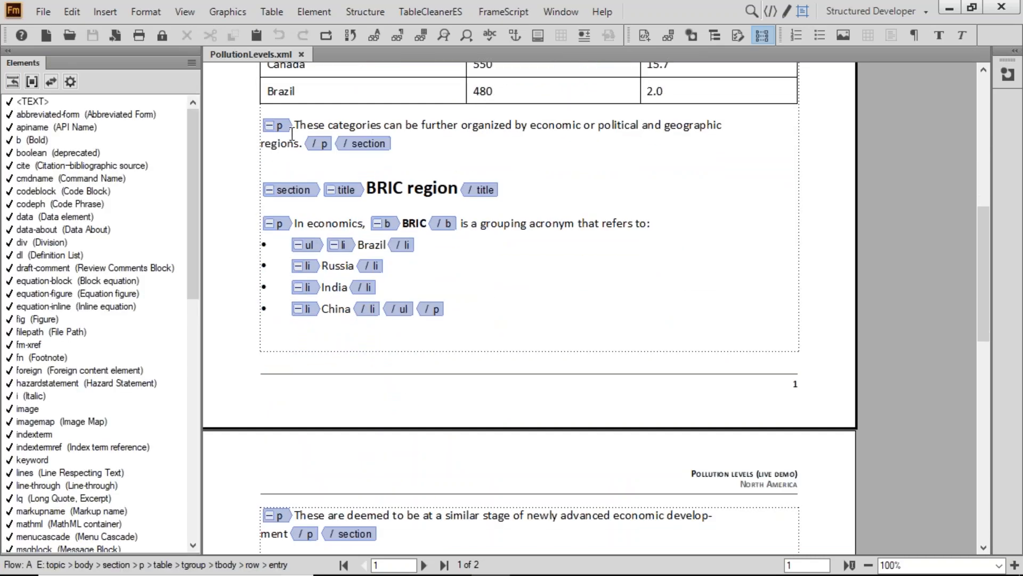
Turn off the display of element boundaries and review the formatted topic through its second page.
{"action": "left_click", "coordinate": [184, 12]}
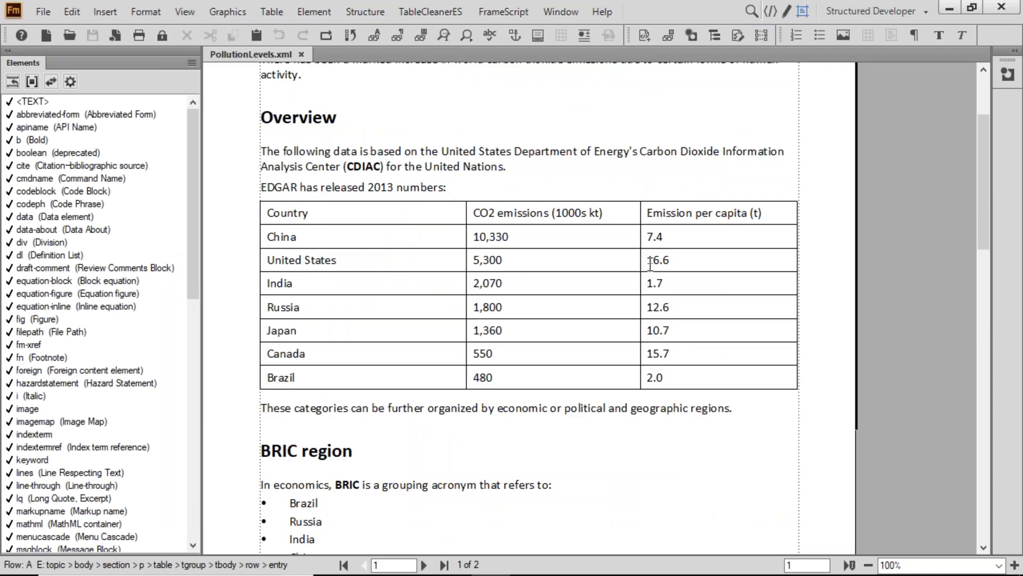
{"action": "scroll", "coordinate": [649, 263], "scroll_direction": "down", "scroll_amount": 6}
{"action": "scroll", "coordinate": [650, 264], "scroll_direction": "down", "scroll_amount": 7}
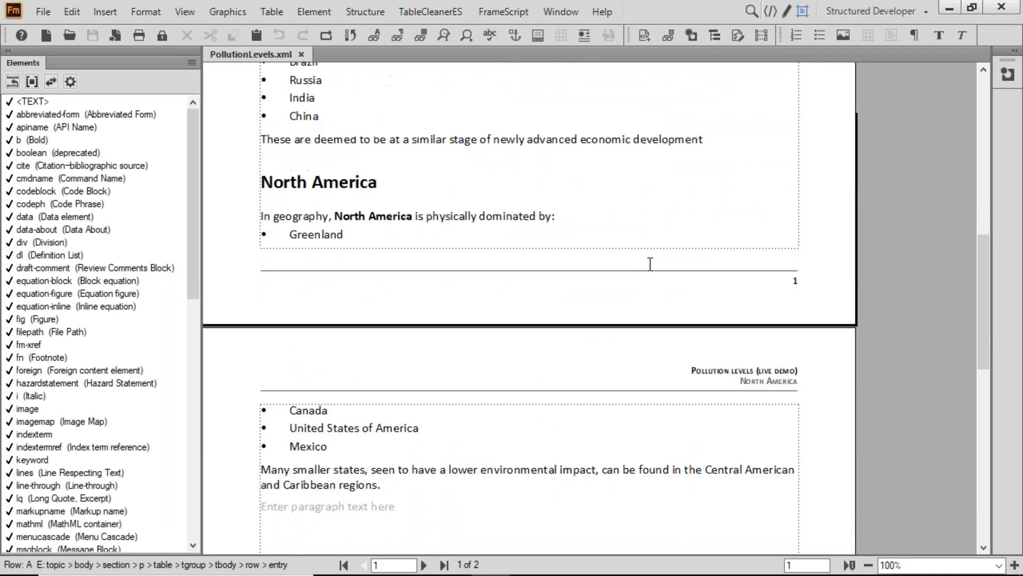
{"action": "scroll", "coordinate": [650, 264], "scroll_direction": "up", "scroll_amount": 8}
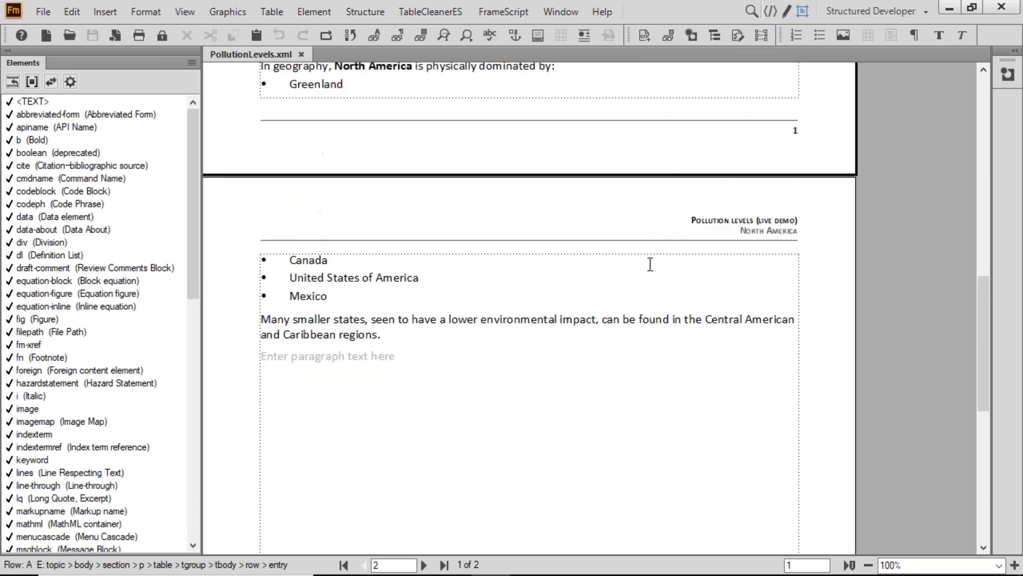
{"action": "scroll", "coordinate": [650, 264], "scroll_direction": "up", "scroll_amount": 8}
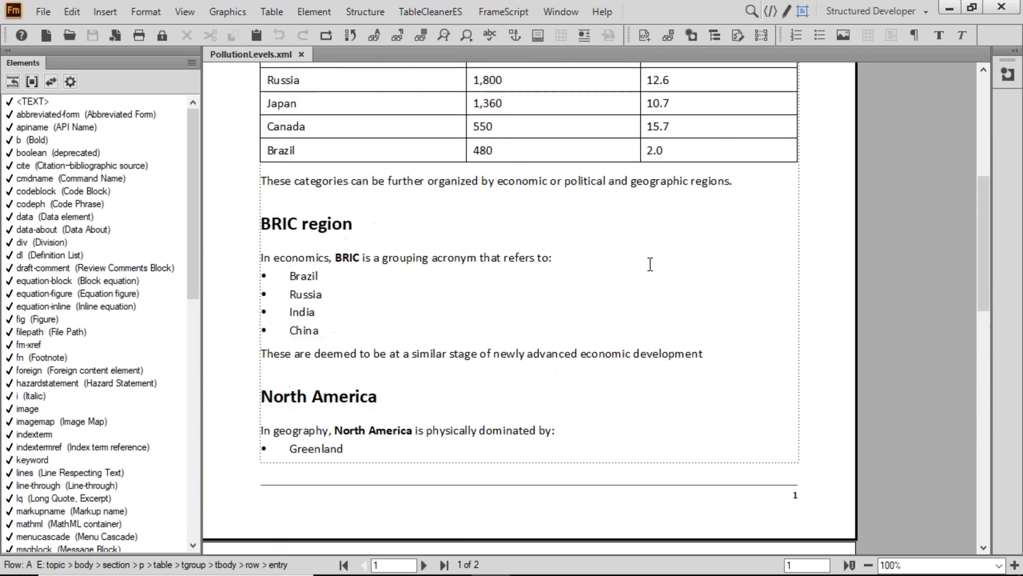
Change the topic title to "Pollution levels (live demo at STC)", then save and close PollutionLevels.xml.
{"action": "left_click", "coordinate": [650, 263]}
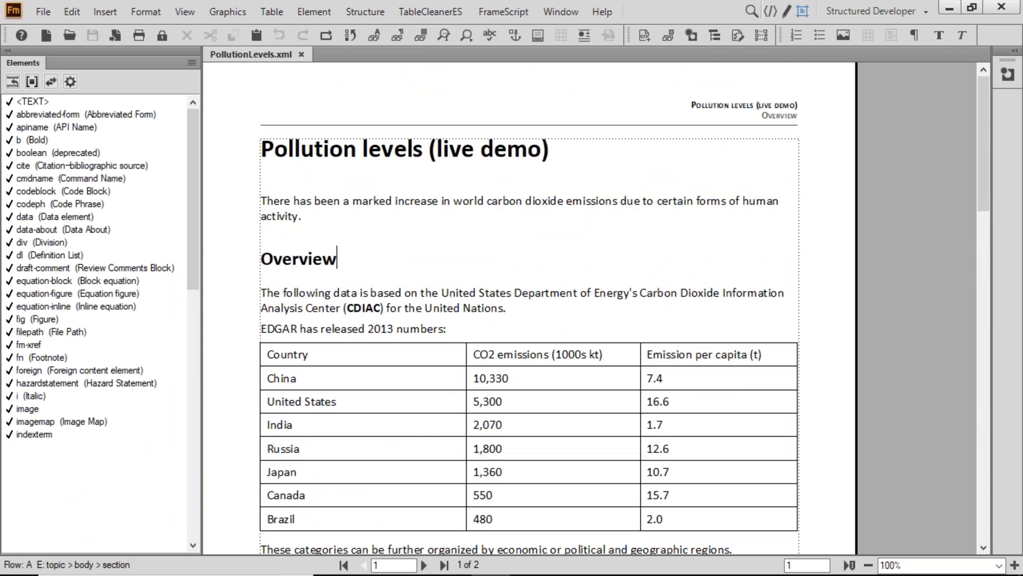
{"action": "left_click", "coordinate": [542, 151]}
{"action": "type", "text": "at STC"}
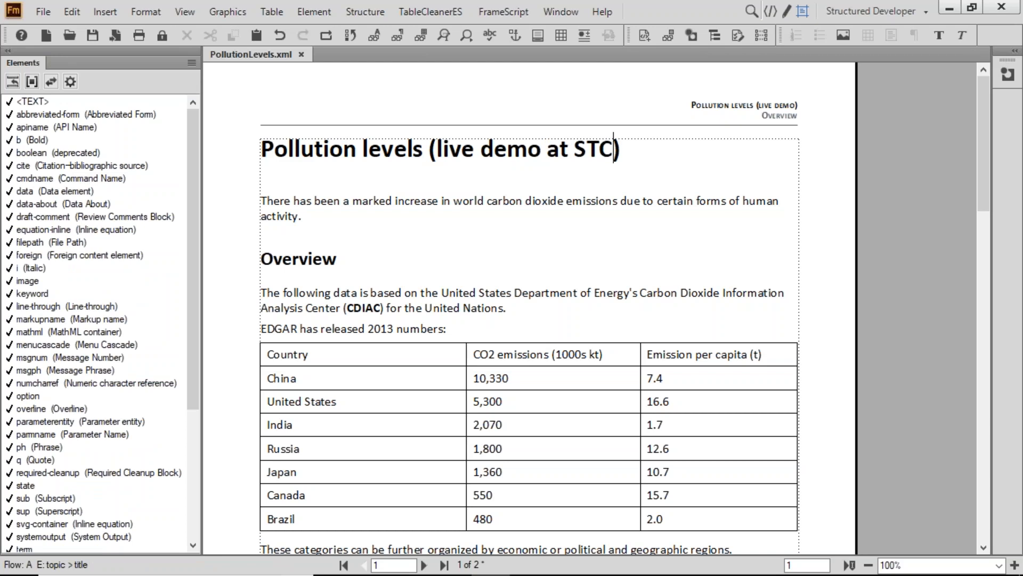
{"action": "key", "text": "ctrl+s"}
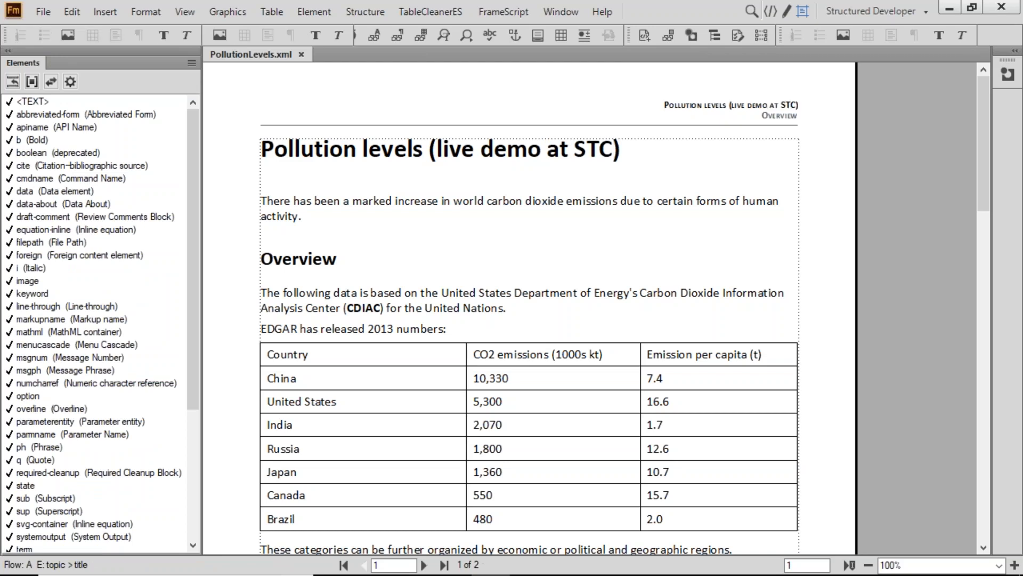
{"action": "key", "text": "ctrl+w"}
Switch to the other running FrameMaker version, the Adobe FrameMaker Structured window with its welcome screen.
{"action": "key", "text": "alt+Tab"}
{"action": "key", "text": "alt+Tab"}
{"action": "key", "text": "alt+Tab"}
{"action": "key", "text": "alt+Tab"}
{"action": "key", "text": "alt+Tab"}
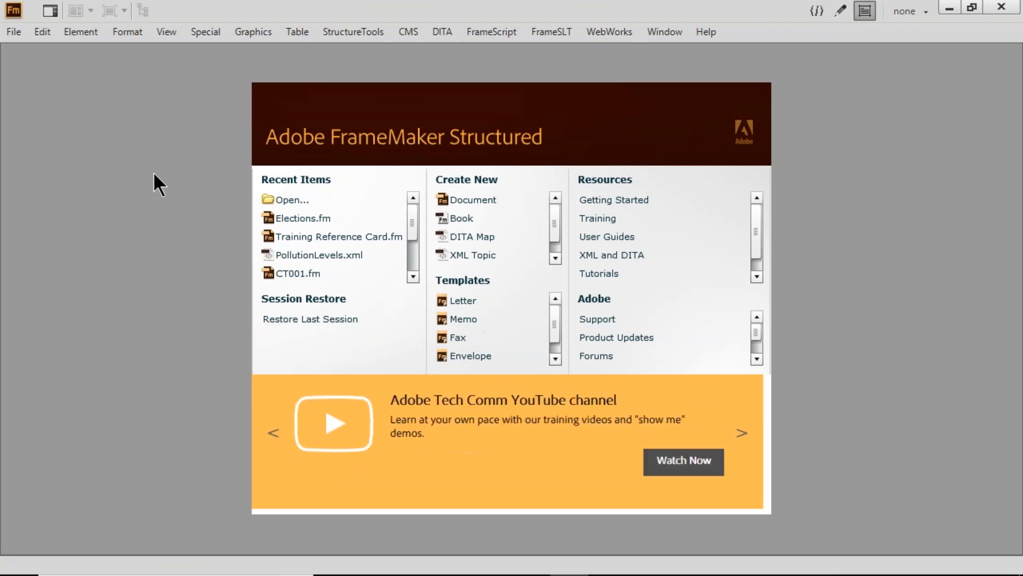
Open PollutionLevels.xml from the WordToDITA-Sunday folder, starting from e:\stc and its 2017_2018 folder.
{"action": "key", "text": "alt+f"}
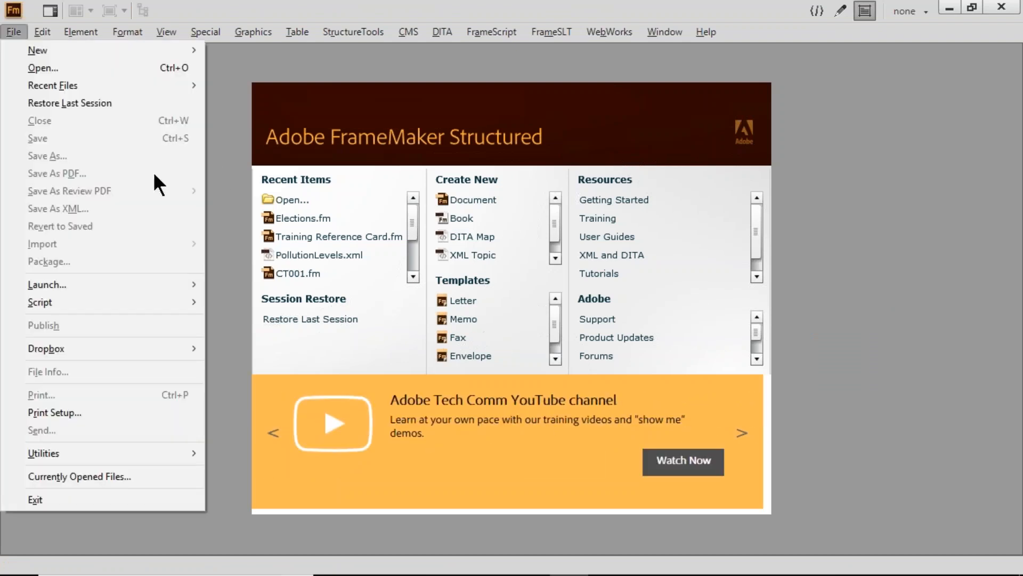
{"action": "left_click", "coordinate": [116, 66]}
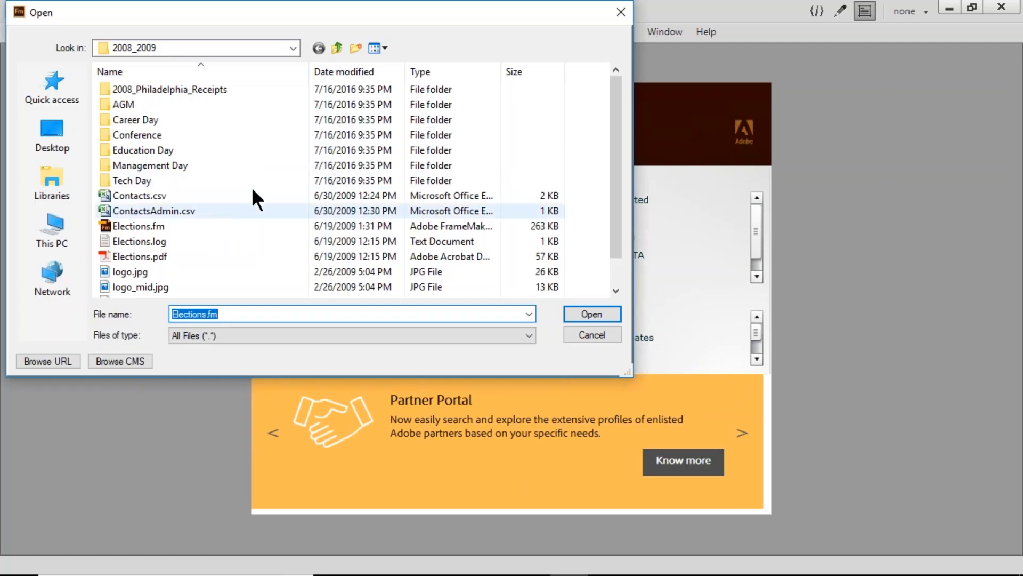
{"action": "type", "text": "e:\\stc"}
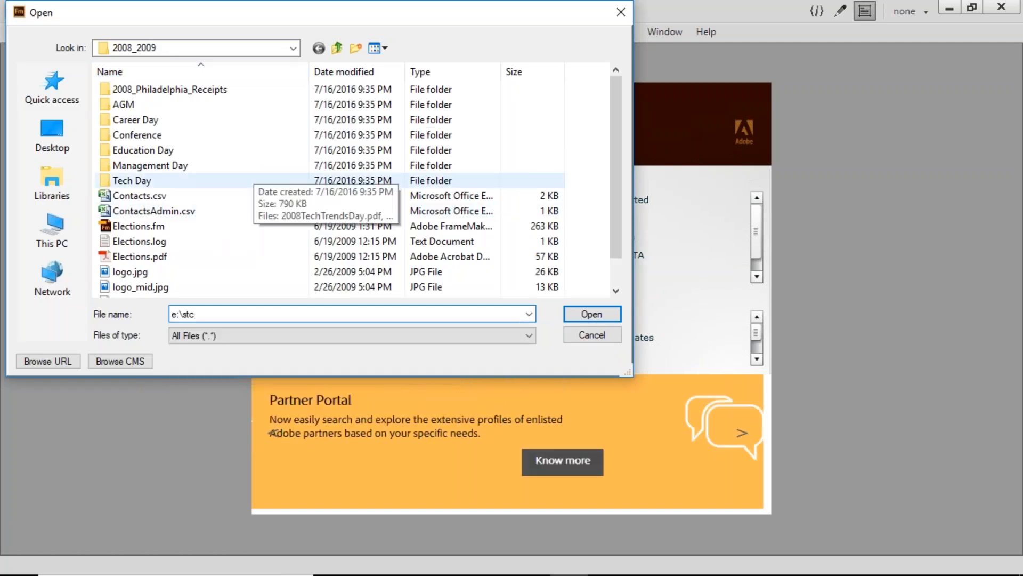
{"action": "key", "text": "Return"}
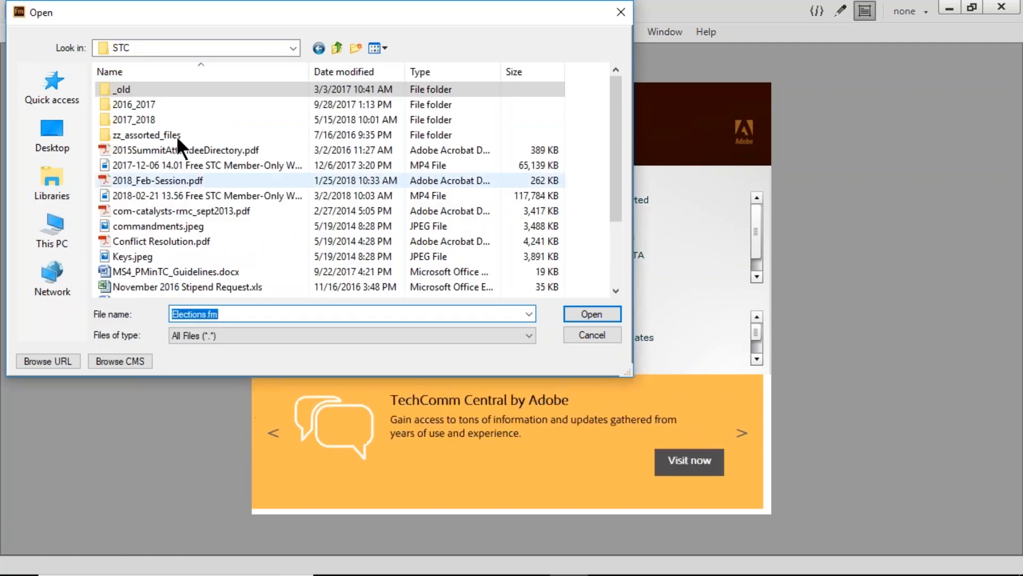
{"action": "double_click", "coordinate": [139, 119]}
{"action": "double_click", "coordinate": [139, 104]}
{"action": "double_click", "coordinate": [183, 104]}
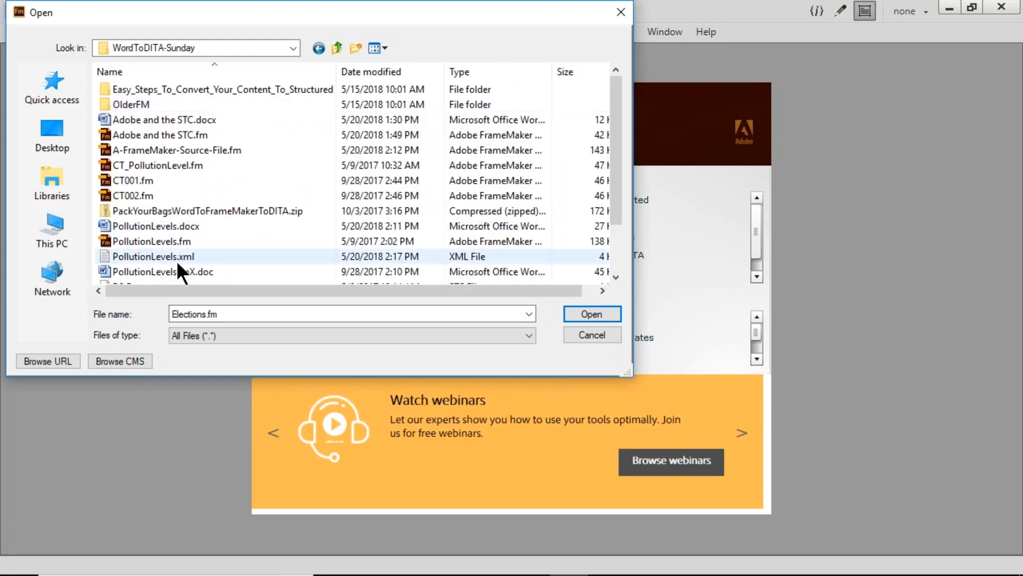
{"action": "double_click", "coordinate": [184, 255]}
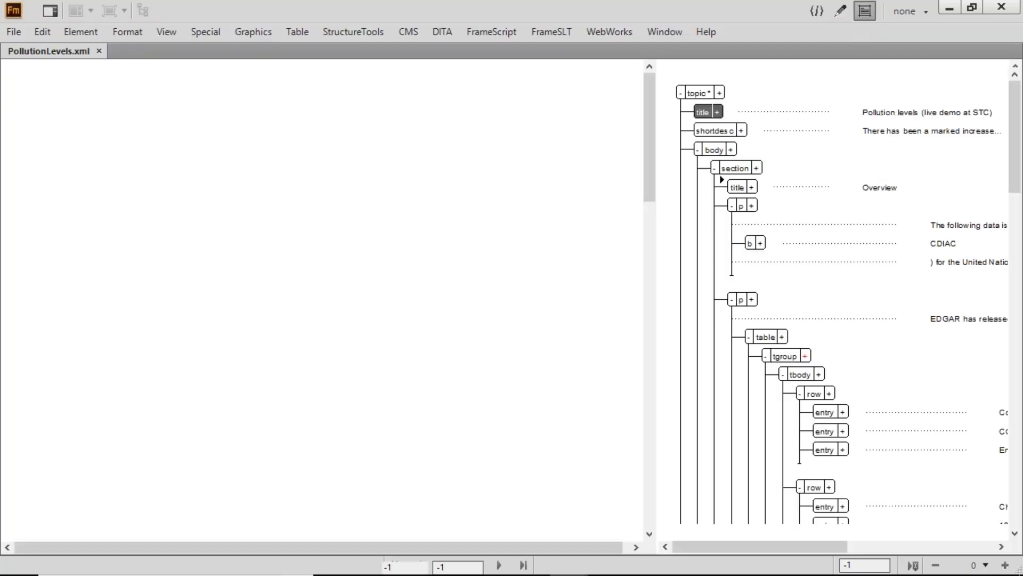
Examine the topic's formatting from the emissions table to the North America section, and check the Canada item and short description against the structure tree.
{"action": "scroll", "coordinate": [474, 241], "scroll_direction": "down", "scroll_amount": 10}
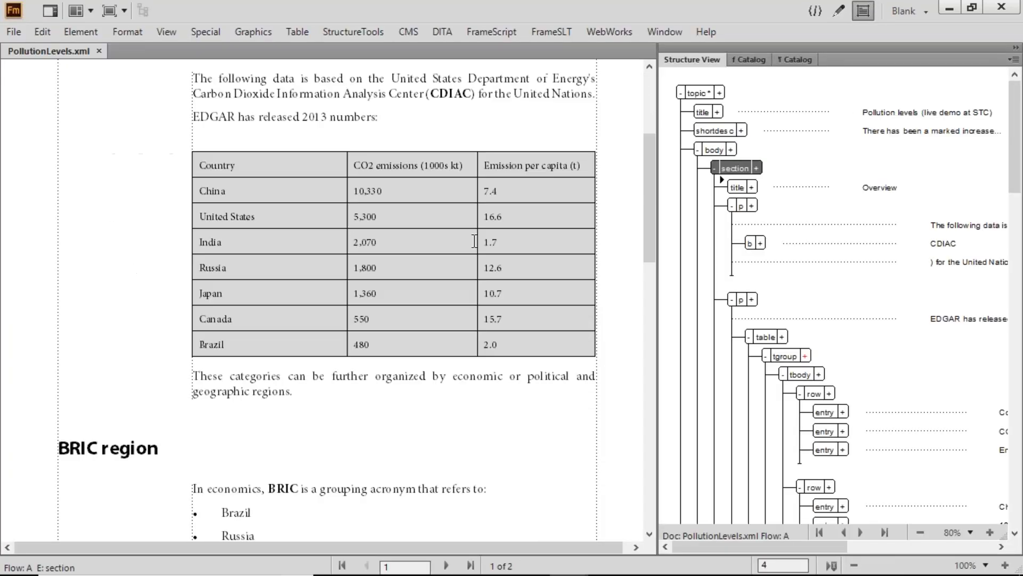
{"action": "scroll", "coordinate": [474, 241], "scroll_direction": "up", "scroll_amount": 7}
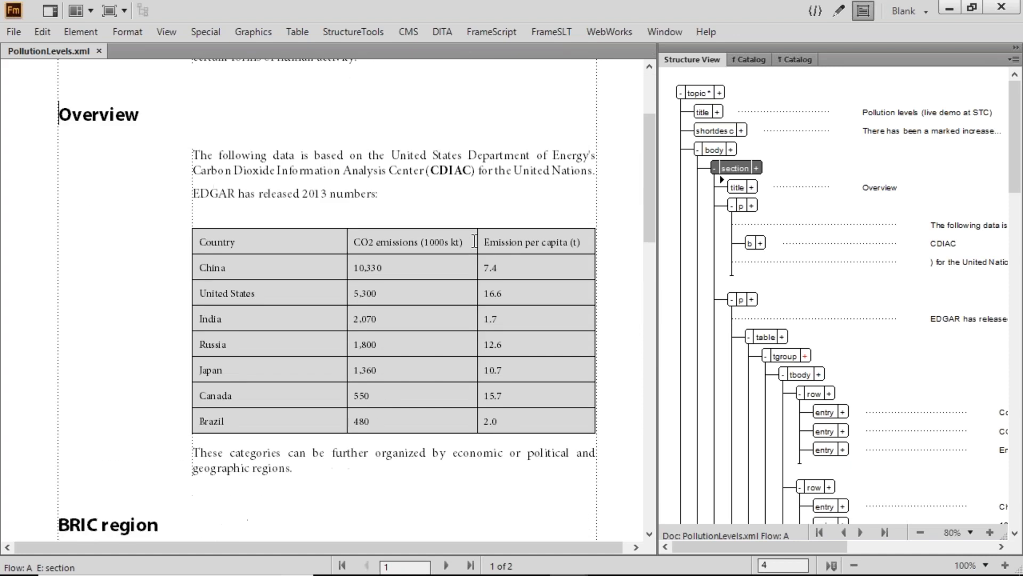
{"action": "scroll", "coordinate": [474, 241], "scroll_direction": "down", "scroll_amount": 10}
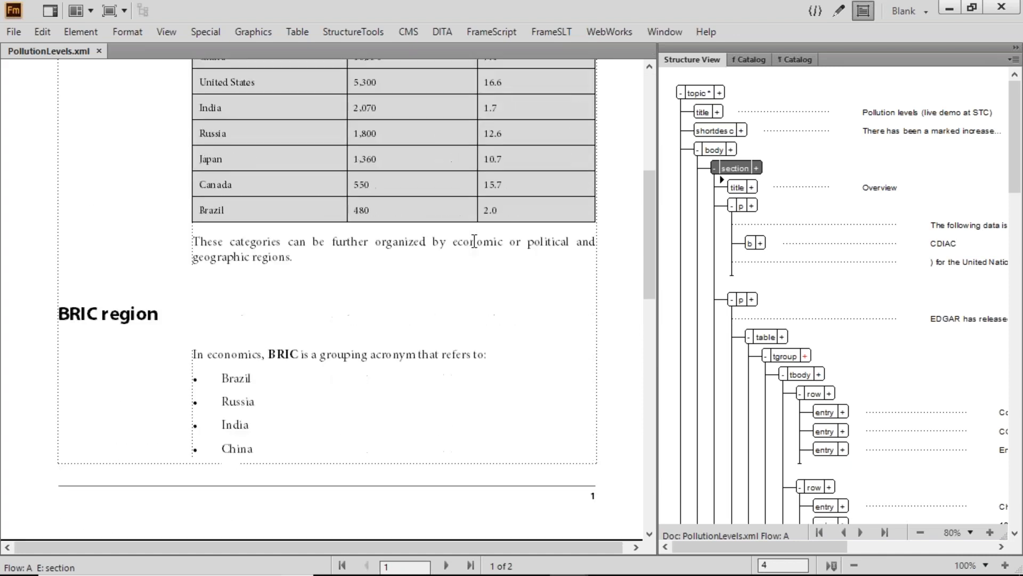
{"action": "scroll", "coordinate": [474, 241], "scroll_direction": "down", "scroll_amount": 7}
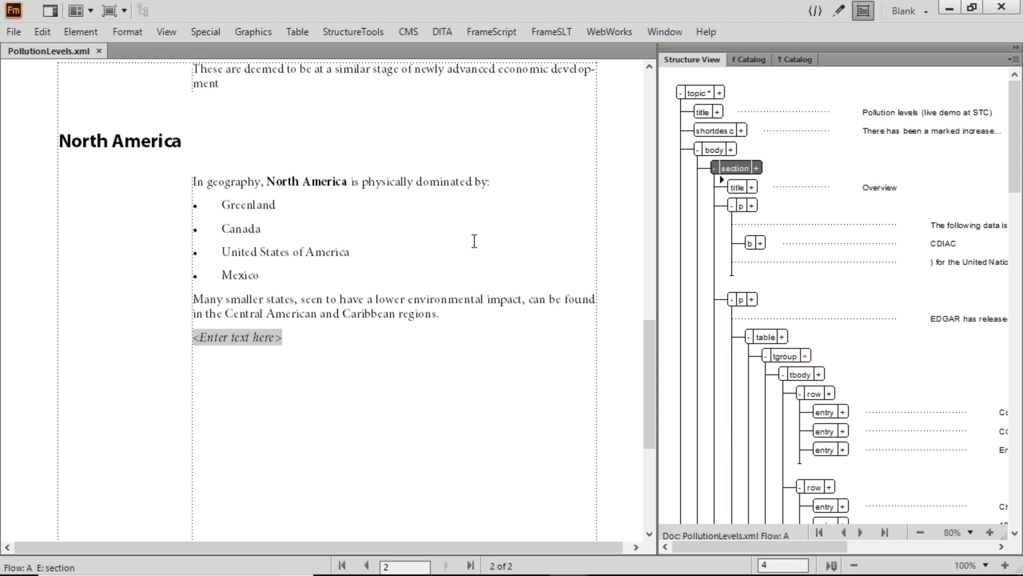
{"action": "left_click", "coordinate": [494, 231]}
{"action": "scroll", "coordinate": [494, 231], "scroll_direction": "up", "scroll_amount": 8}
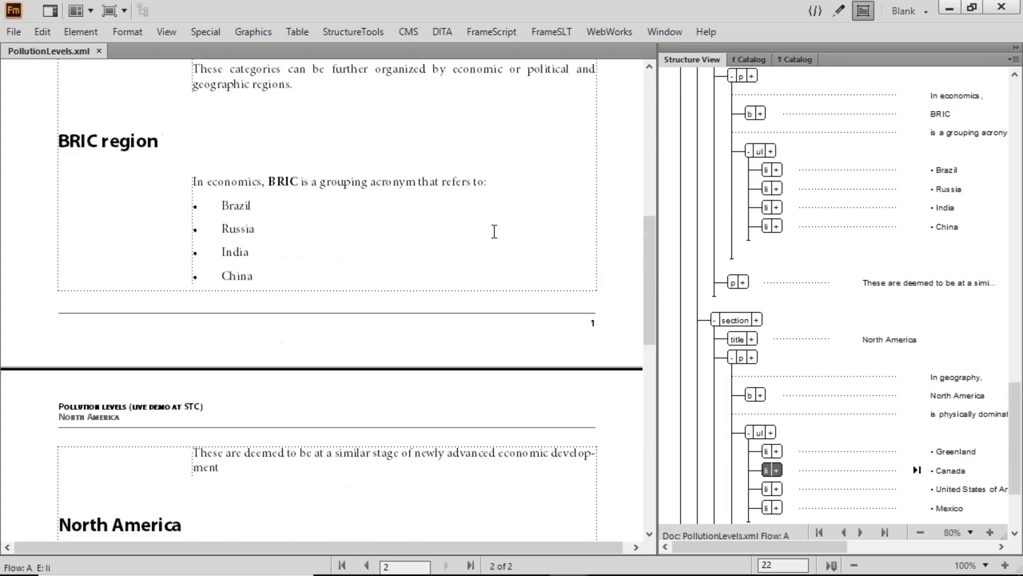
{"action": "scroll", "coordinate": [494, 231], "scroll_direction": "up", "scroll_amount": 10}
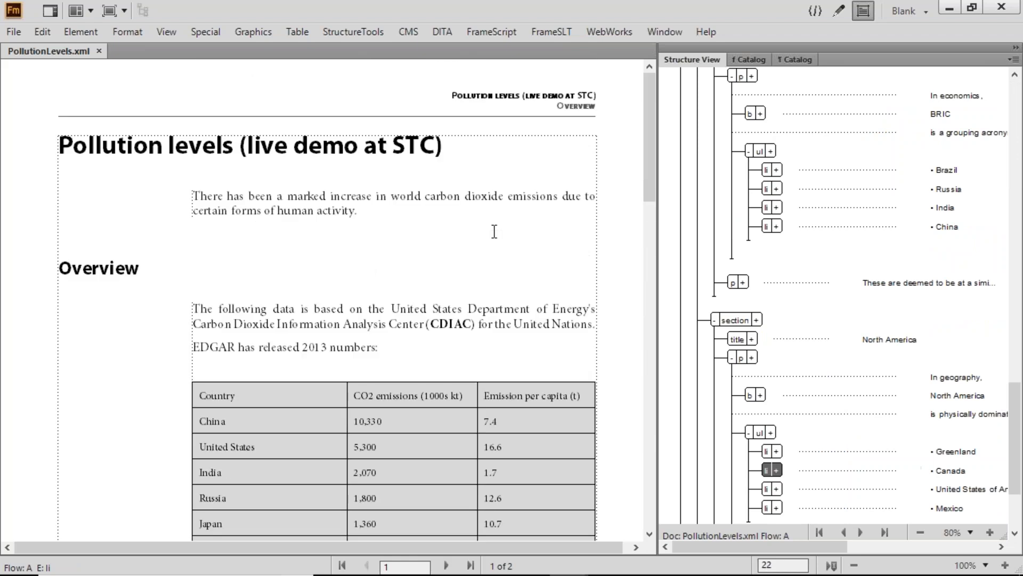
{"action": "left_click", "coordinate": [494, 231]}
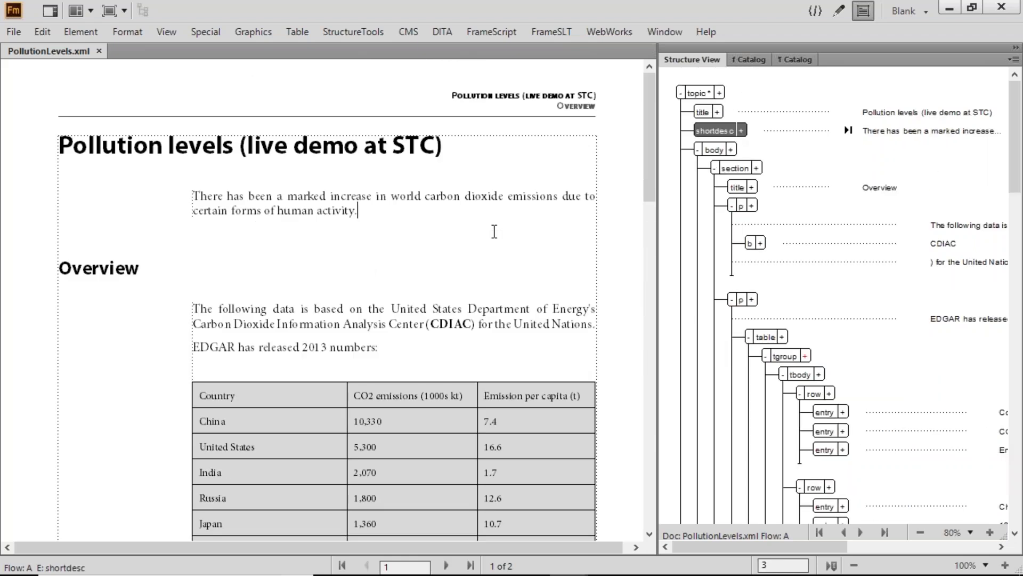